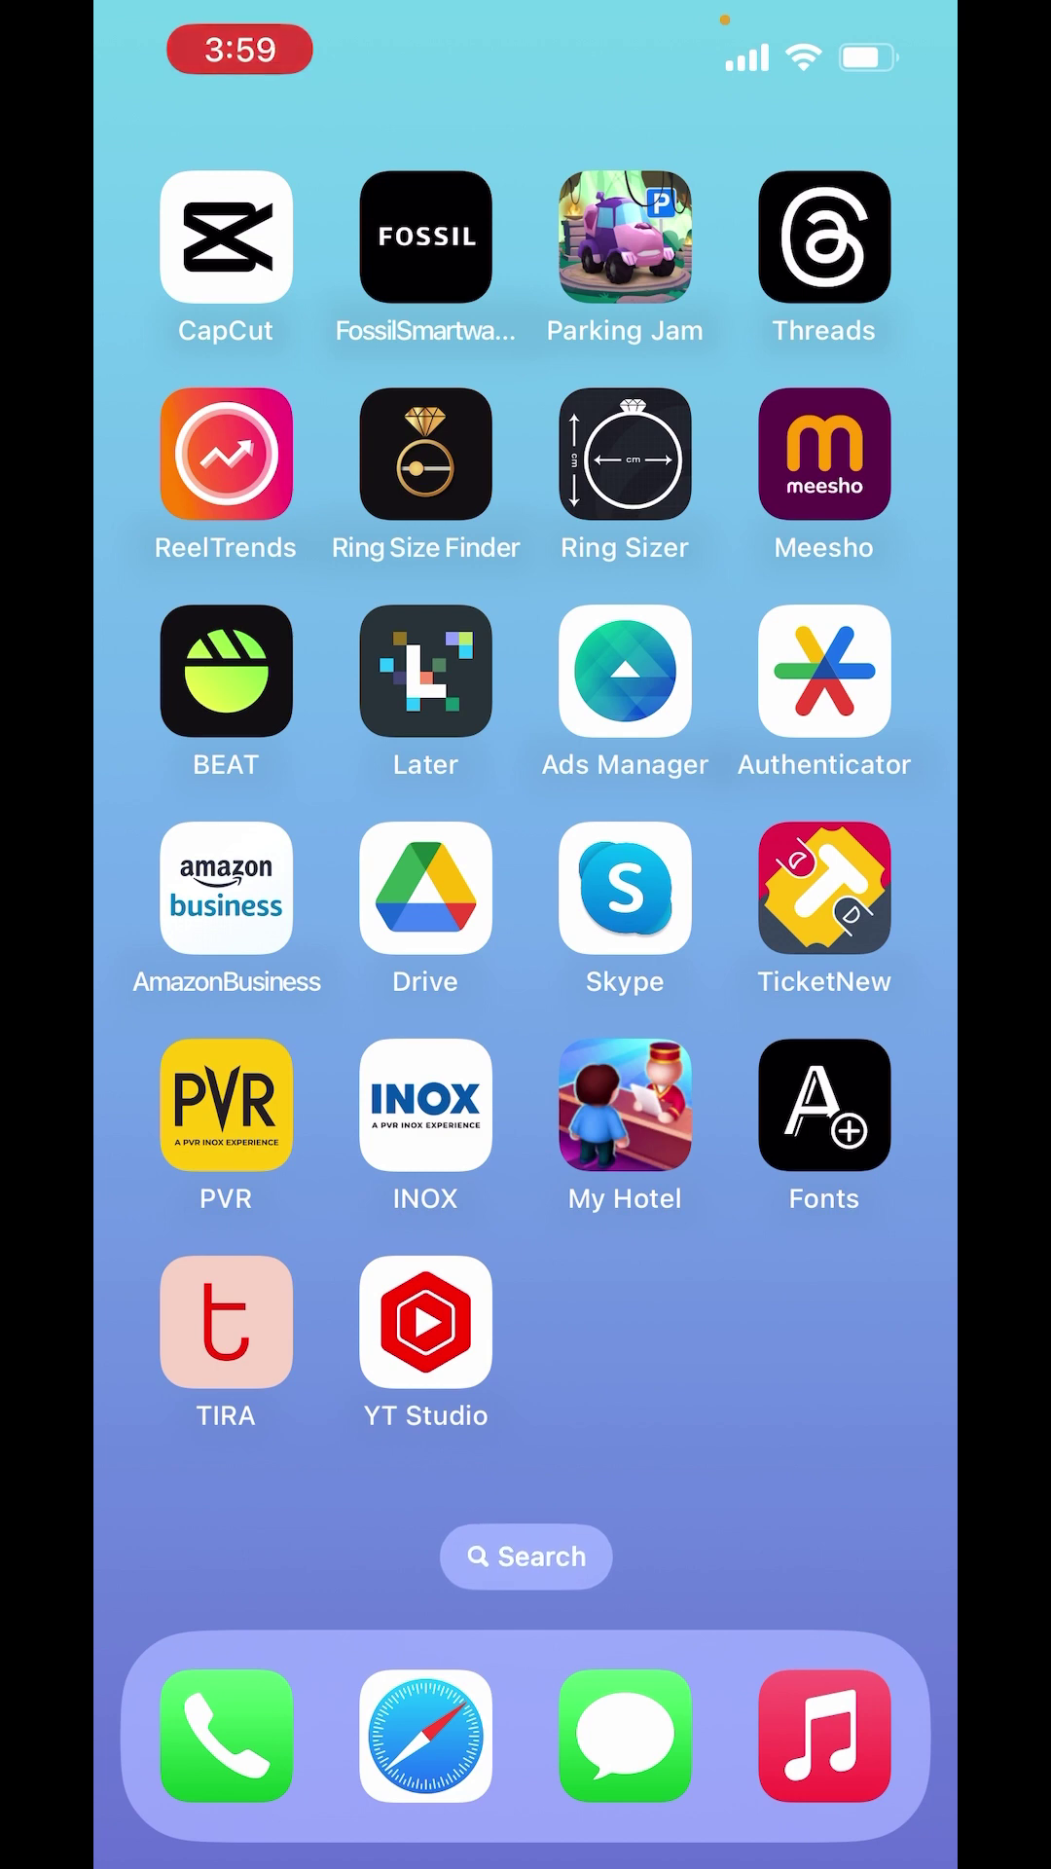
Launch Skype from the home screen and choose 'Add another account' to reach Microsoft's Create account page
drag(487, 973, 574, 974)
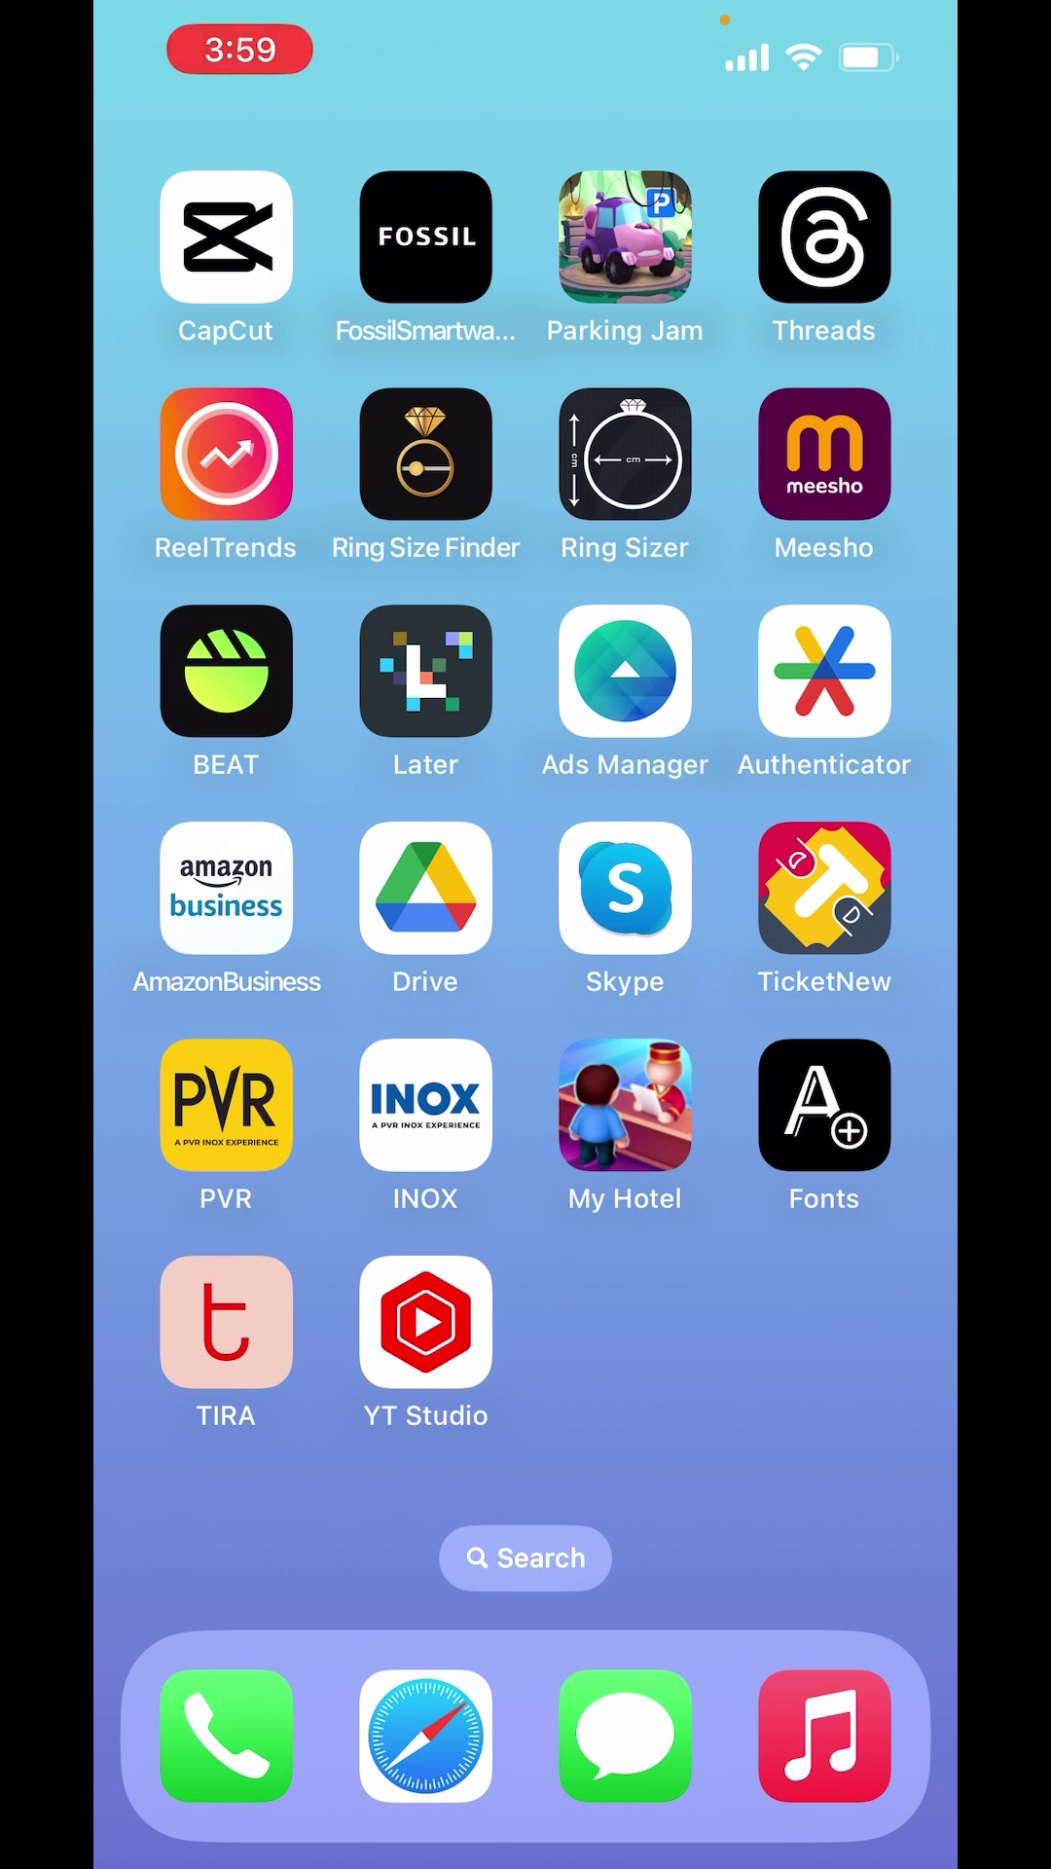
click(625, 888)
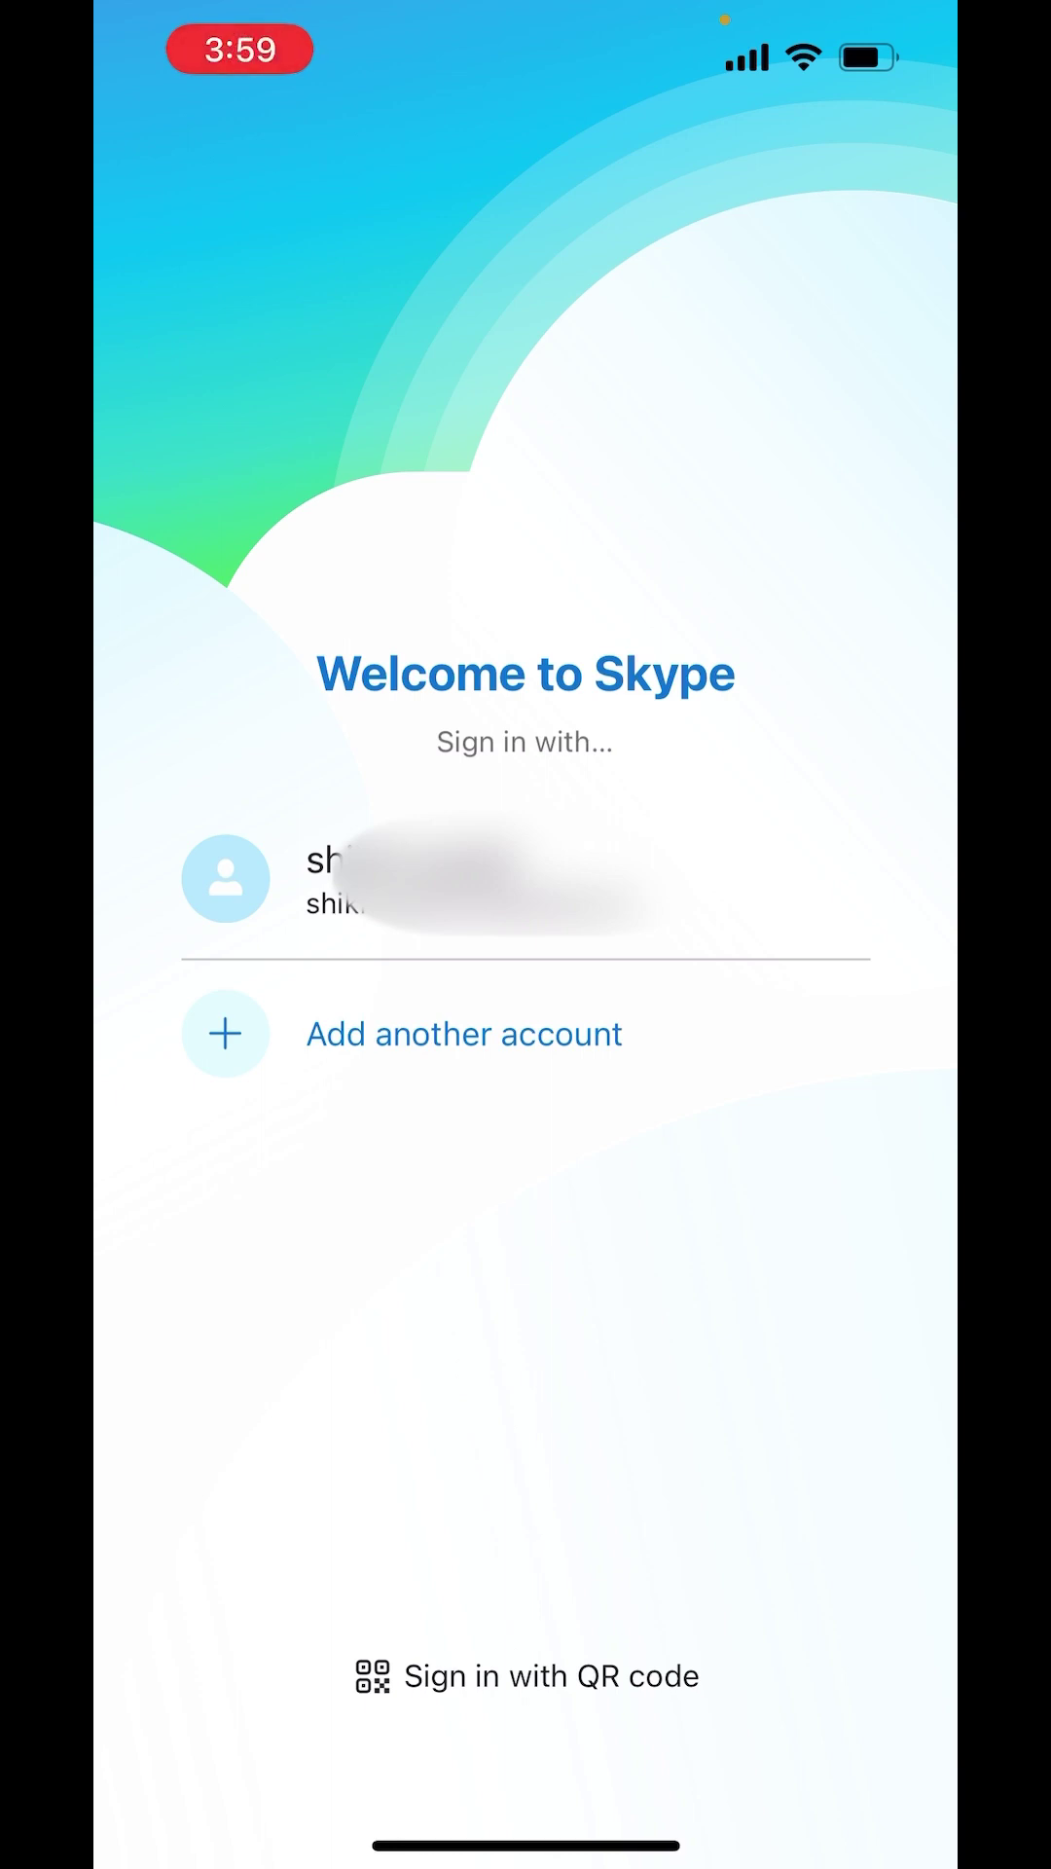
click(464, 1034)
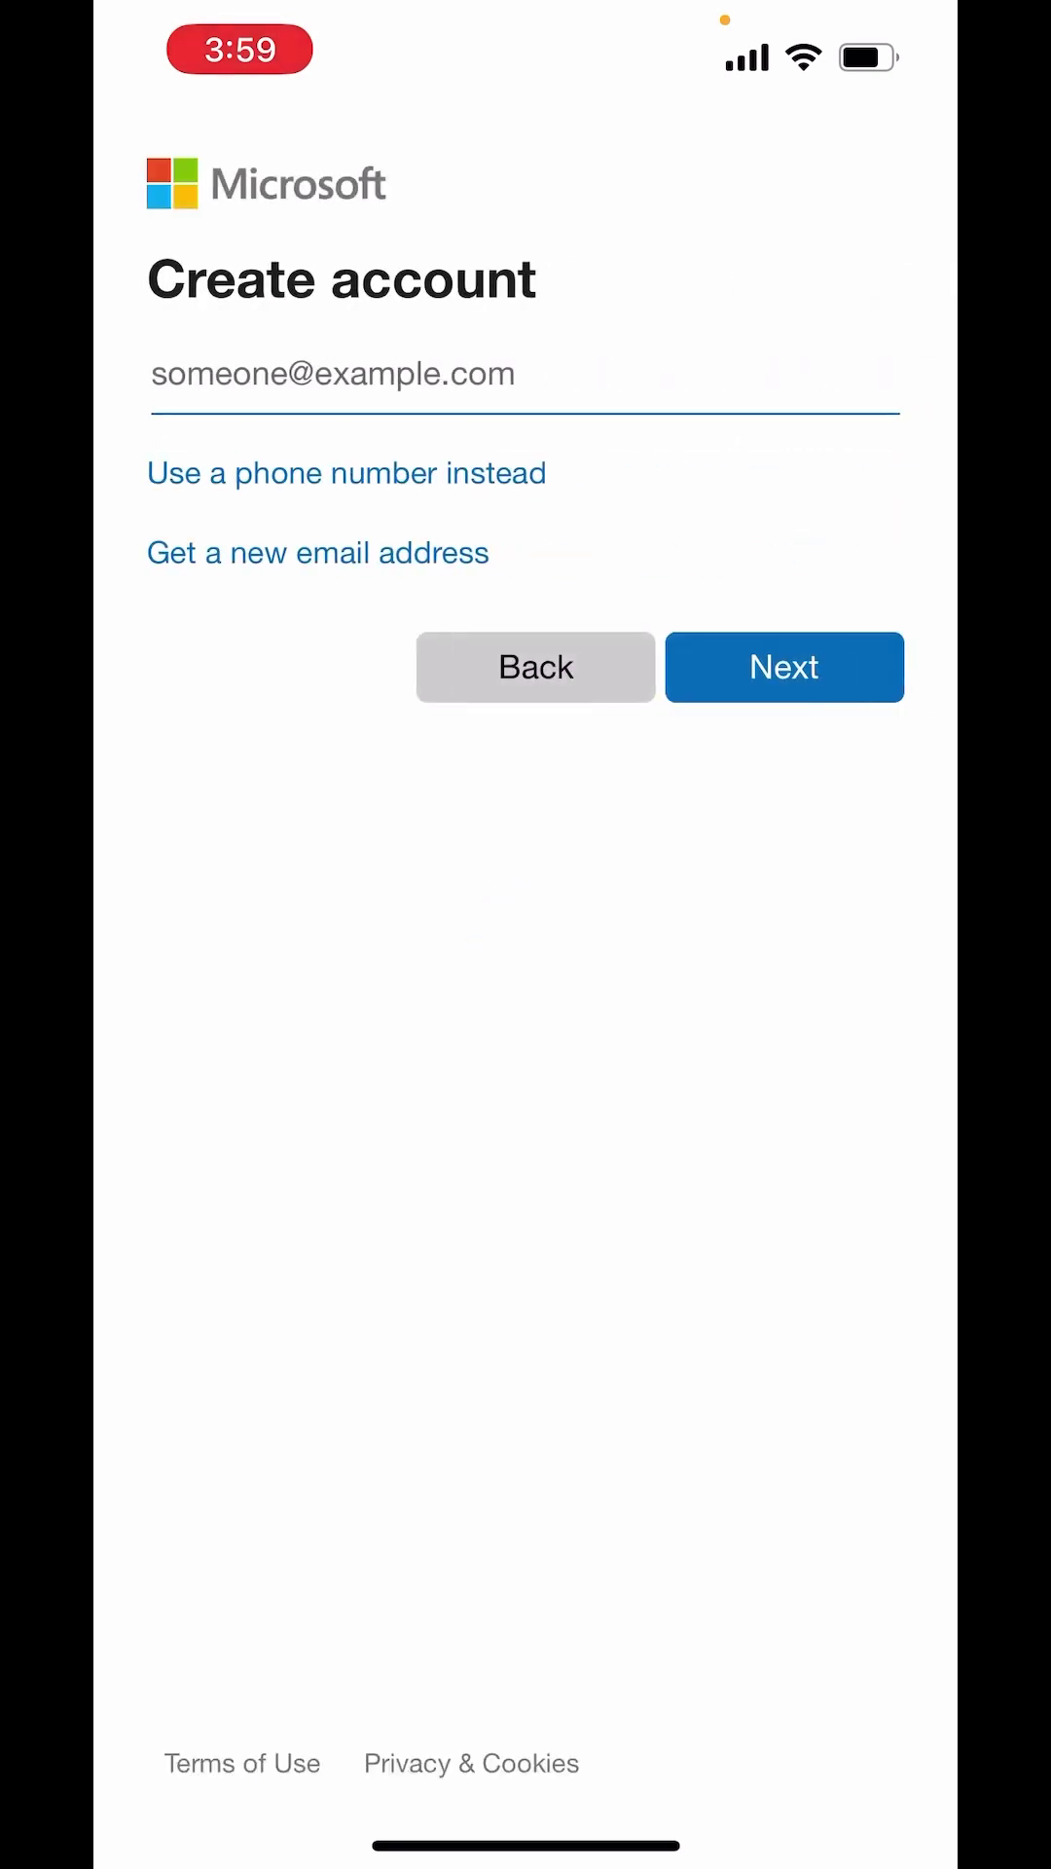
Enter the sign-up Gmail address and submit it
click(292, 374)
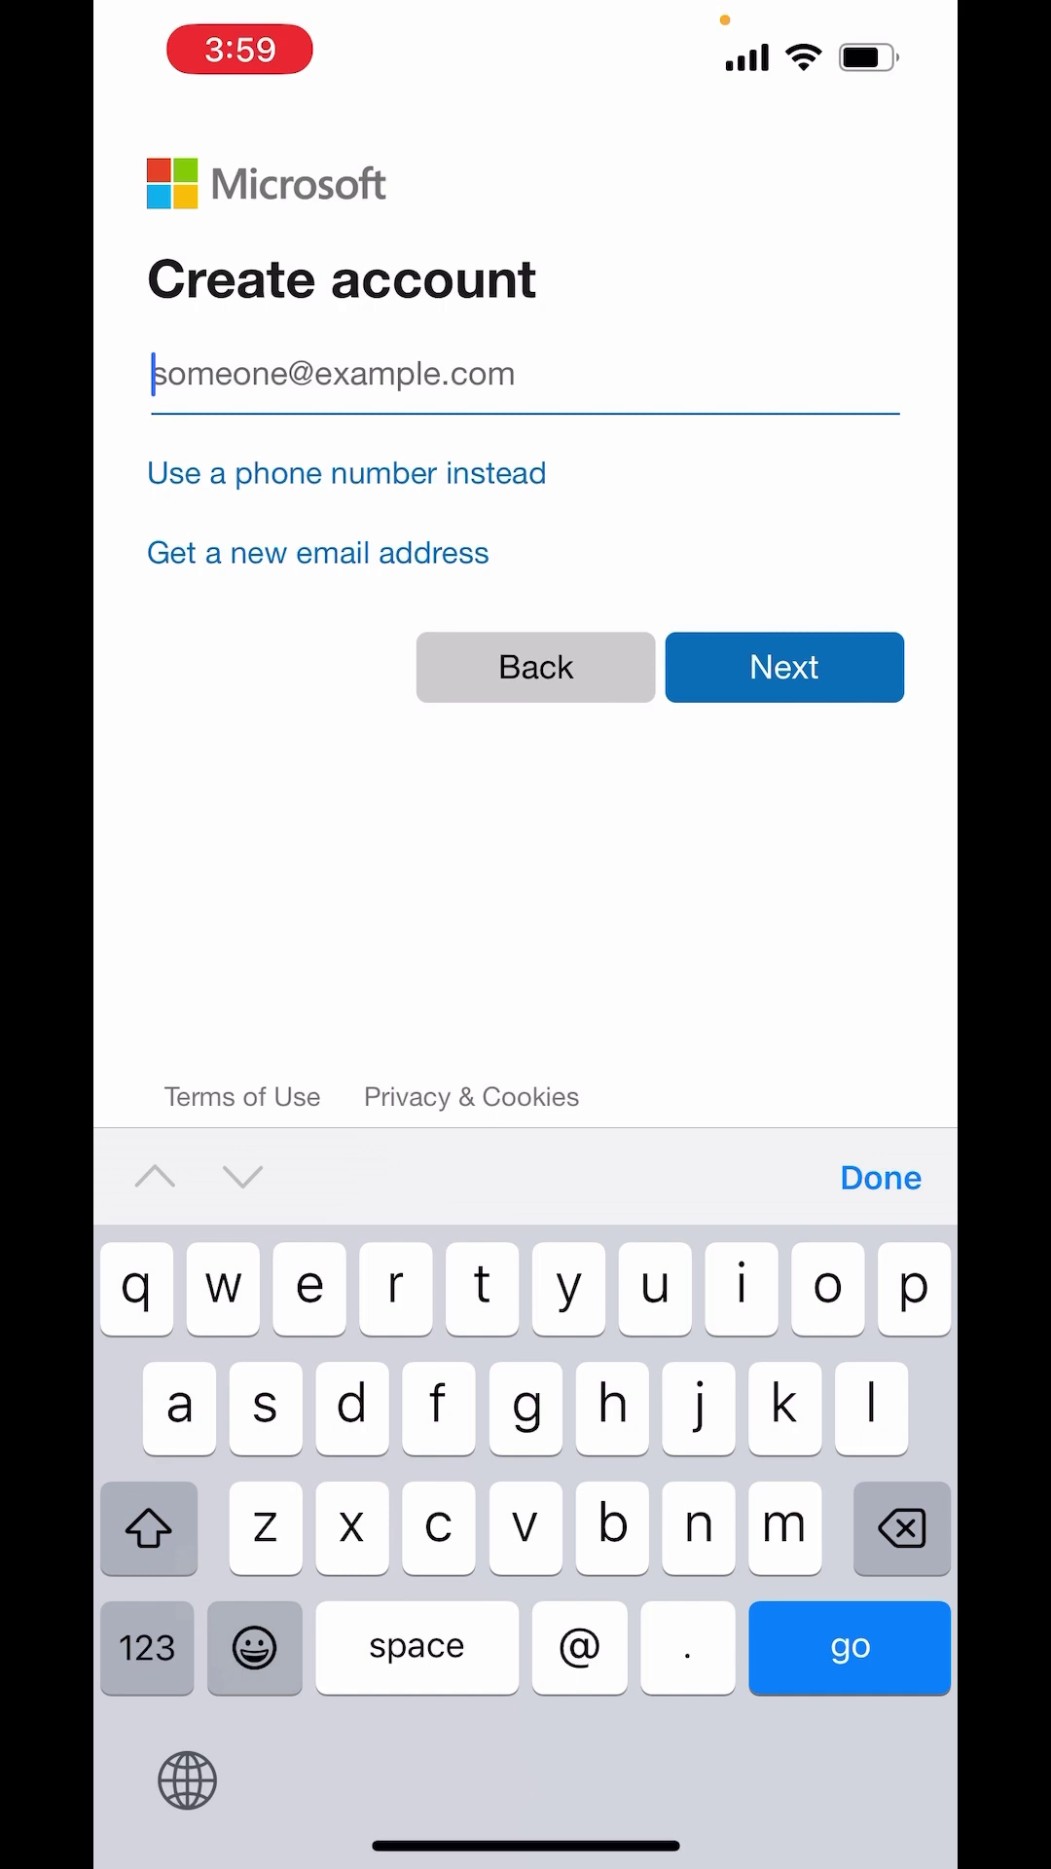
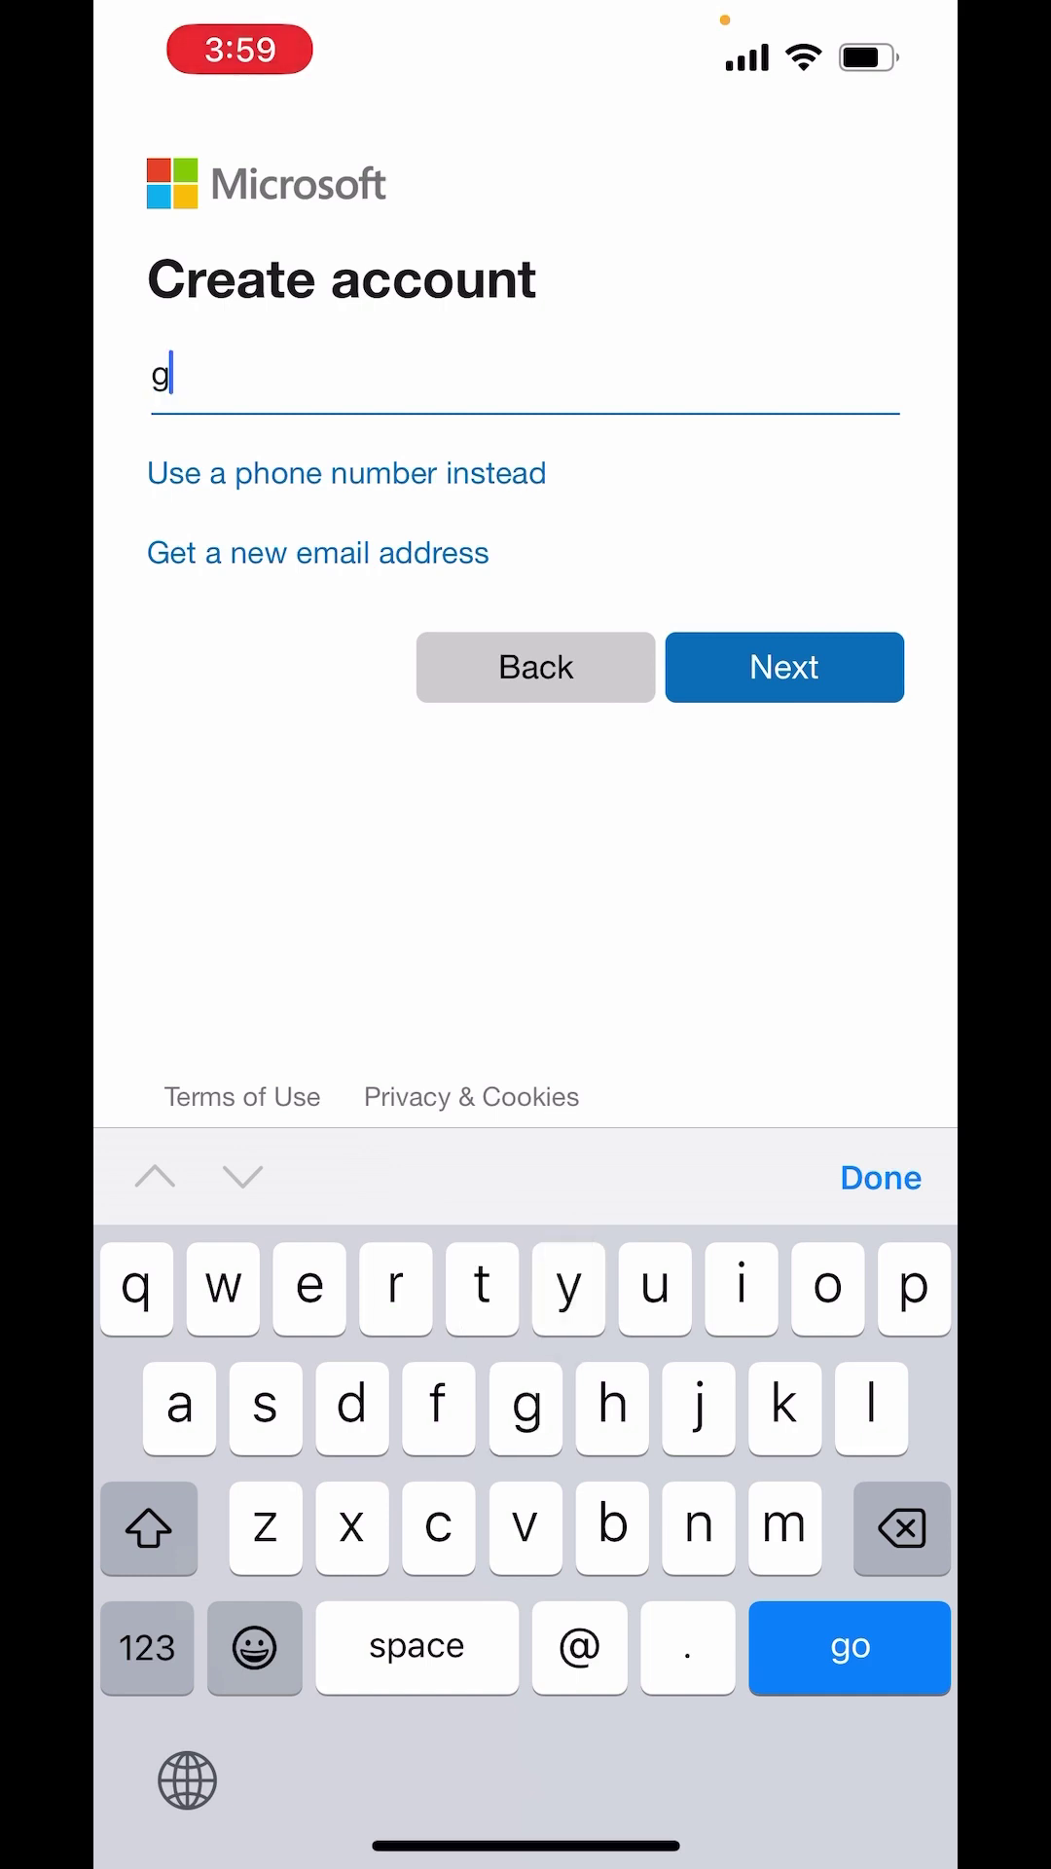
click(147, 1647)
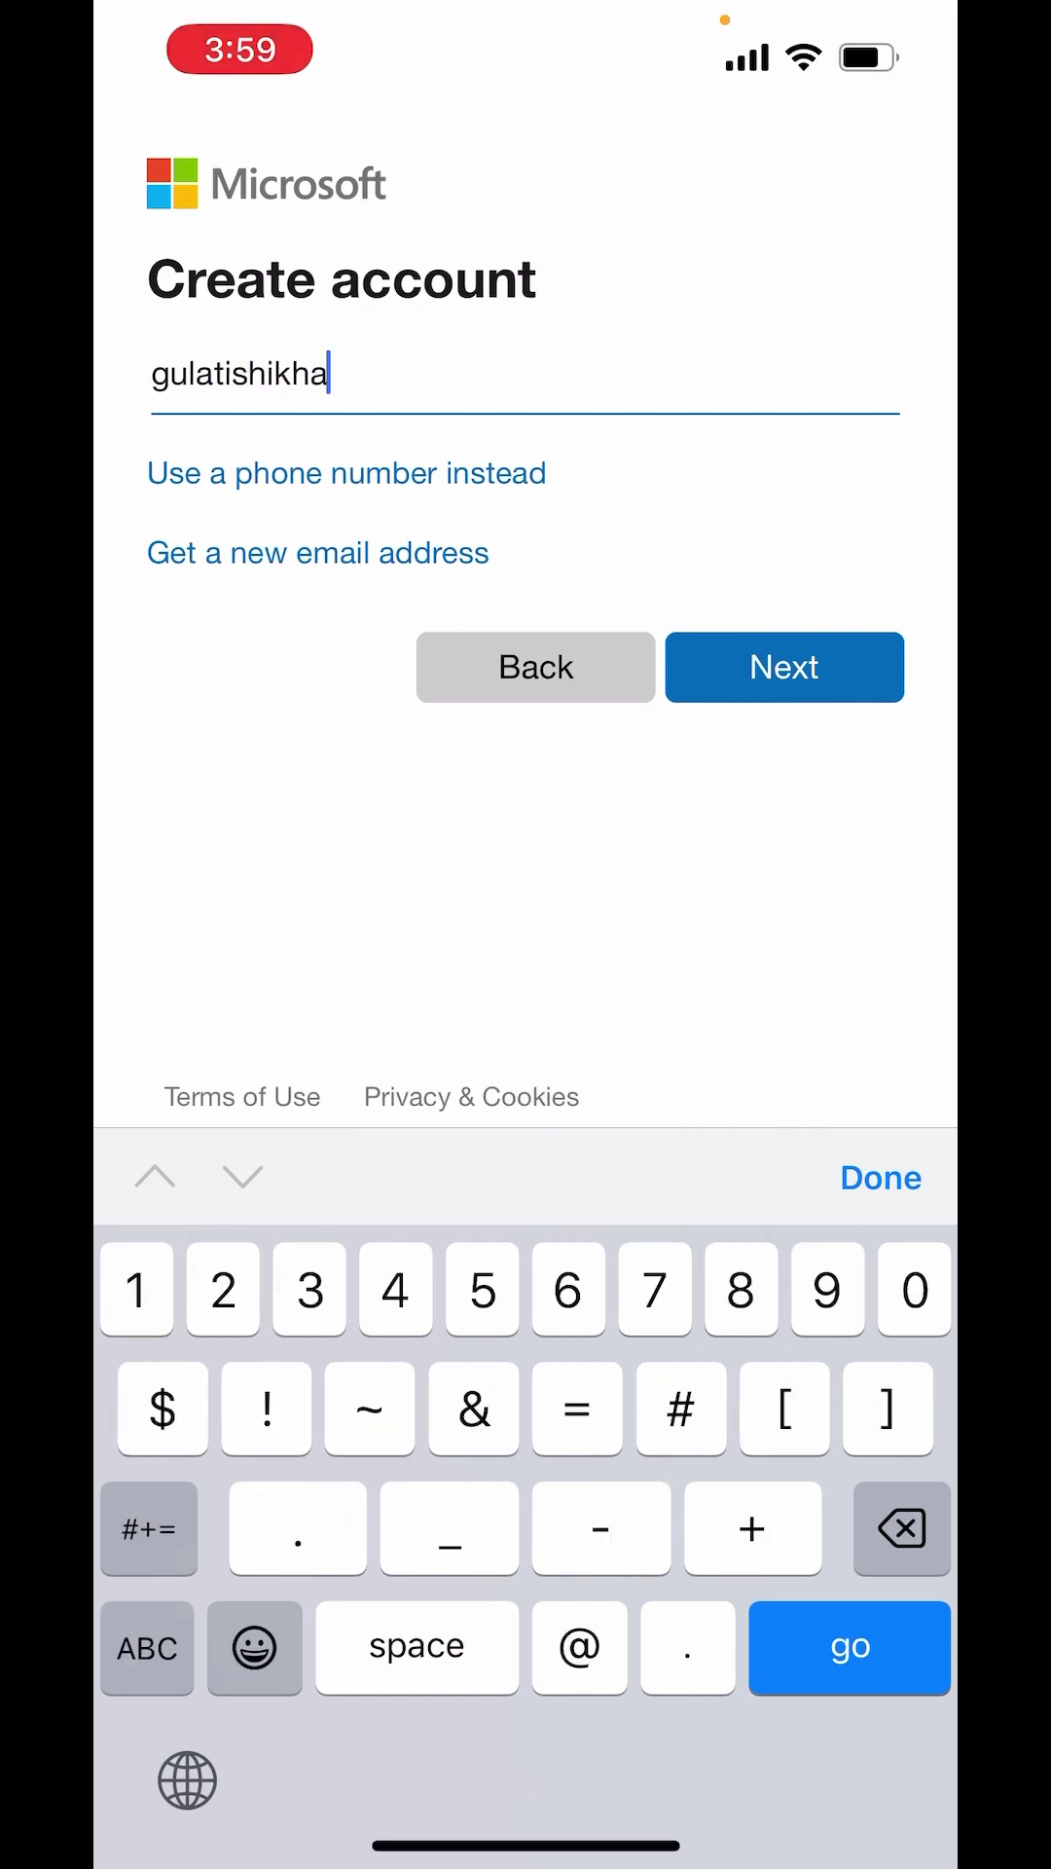
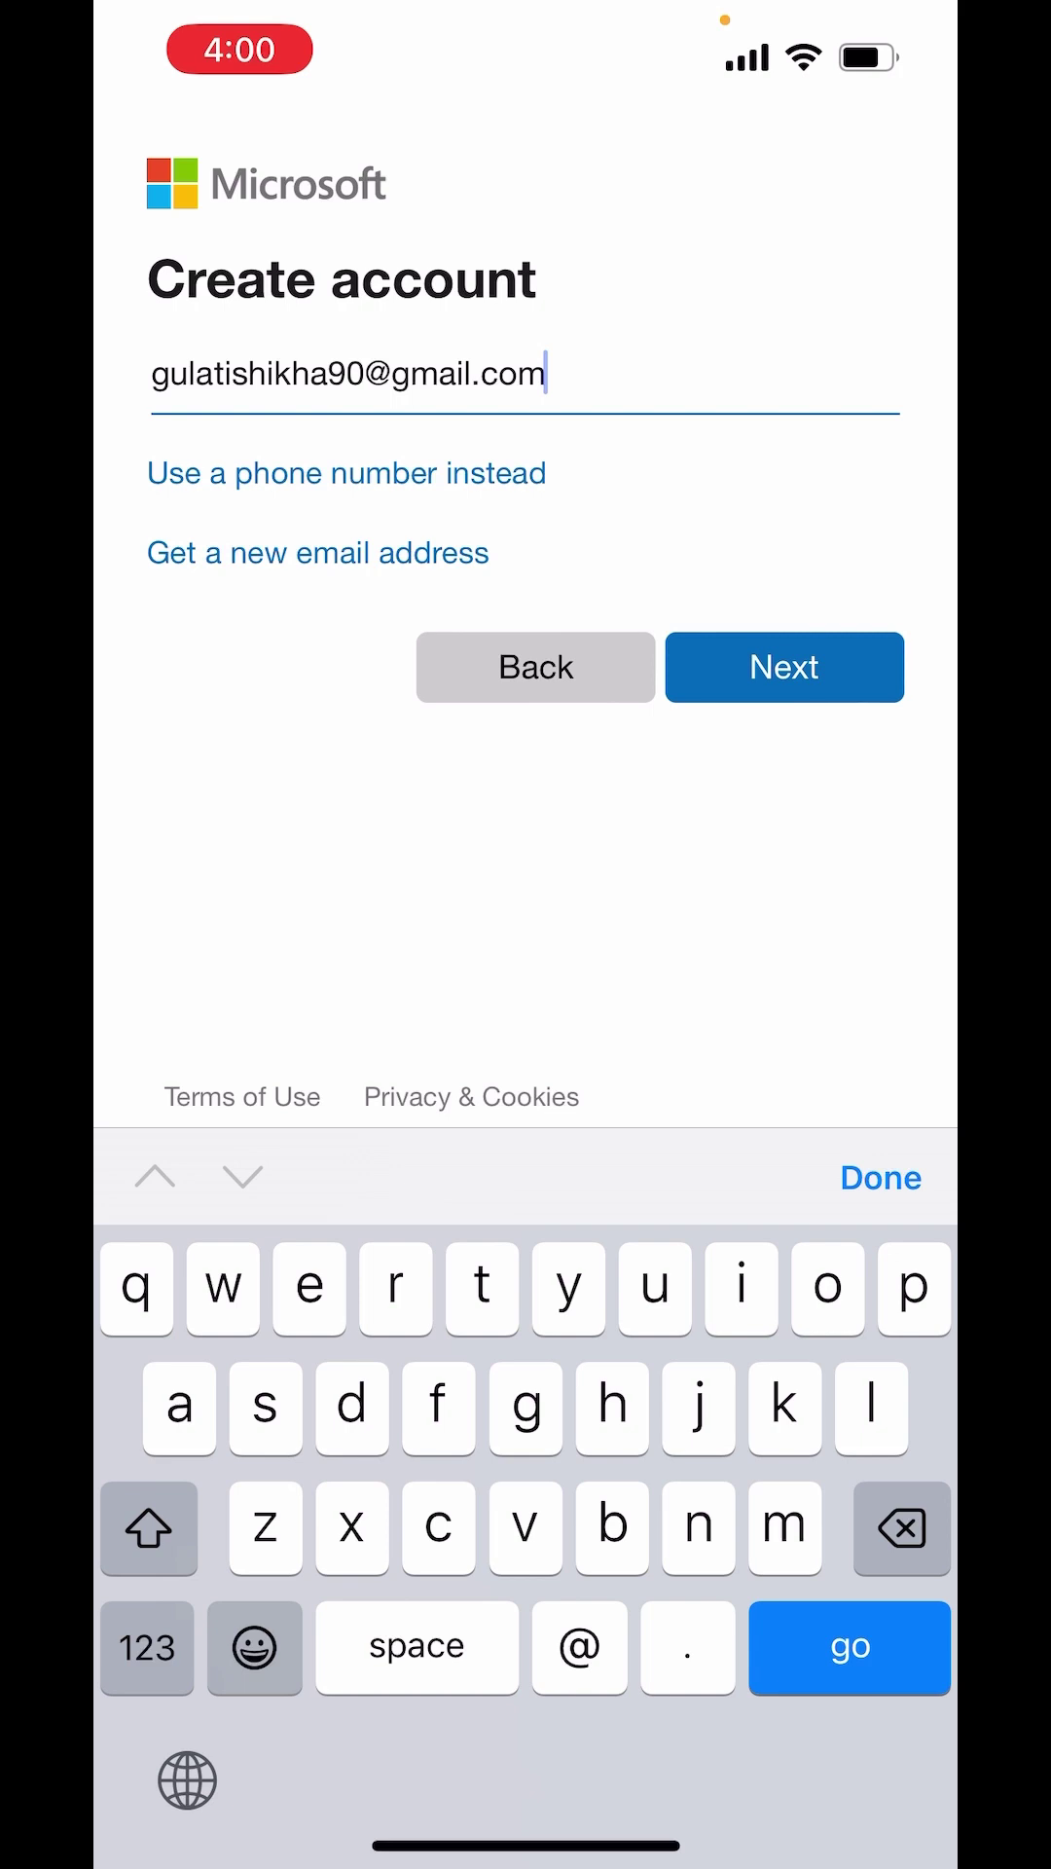
key(Return)
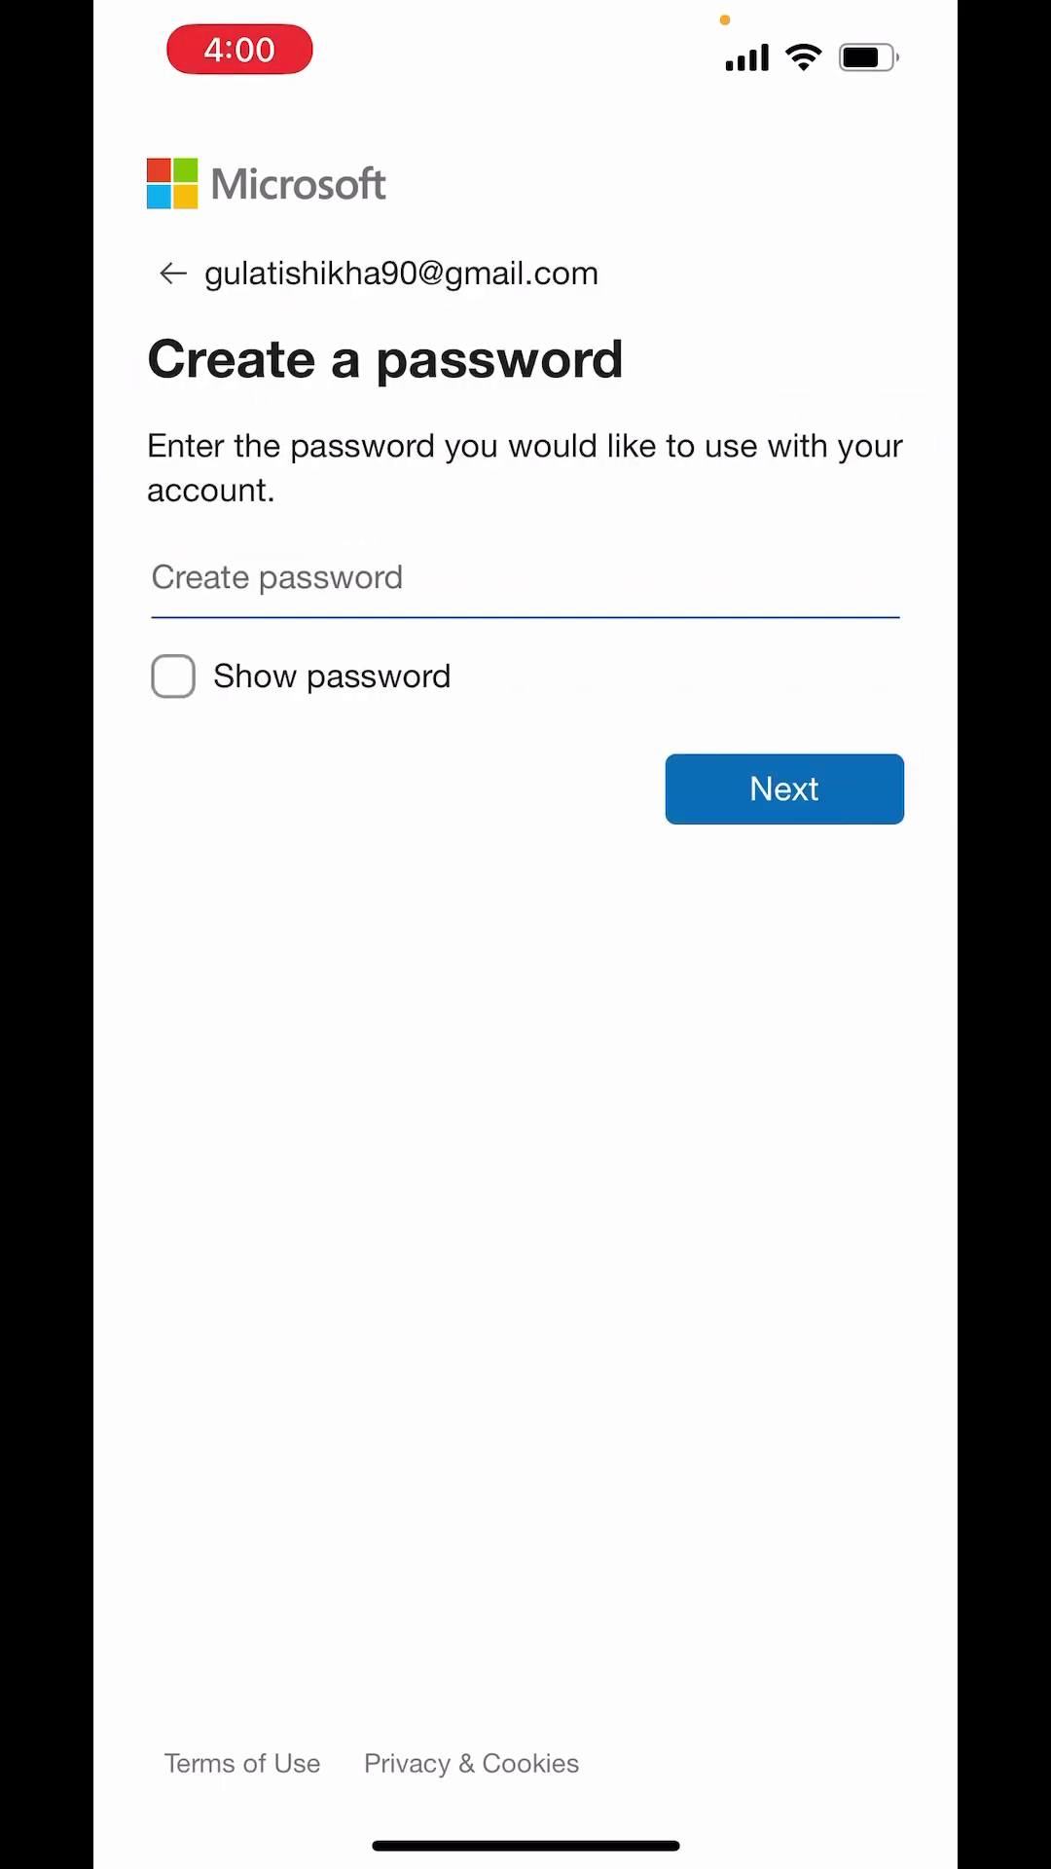
Type a new account password and submit it
click(292, 577)
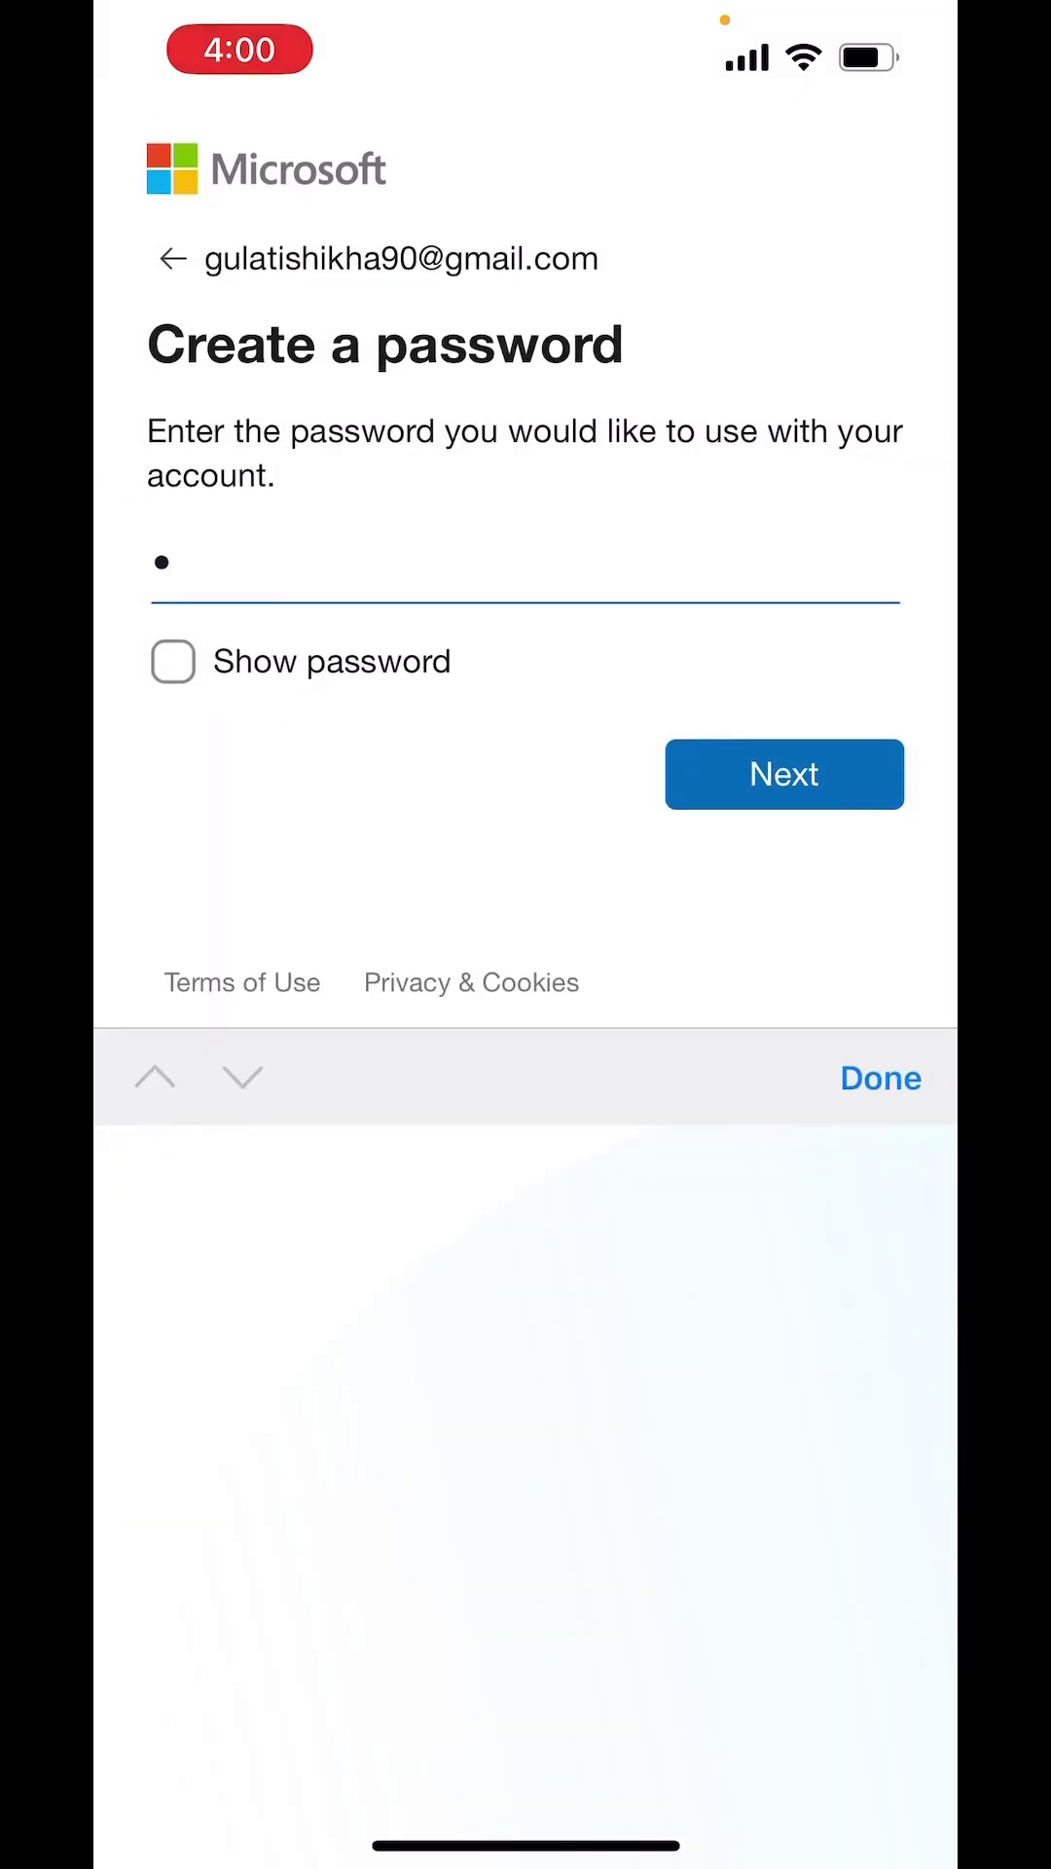
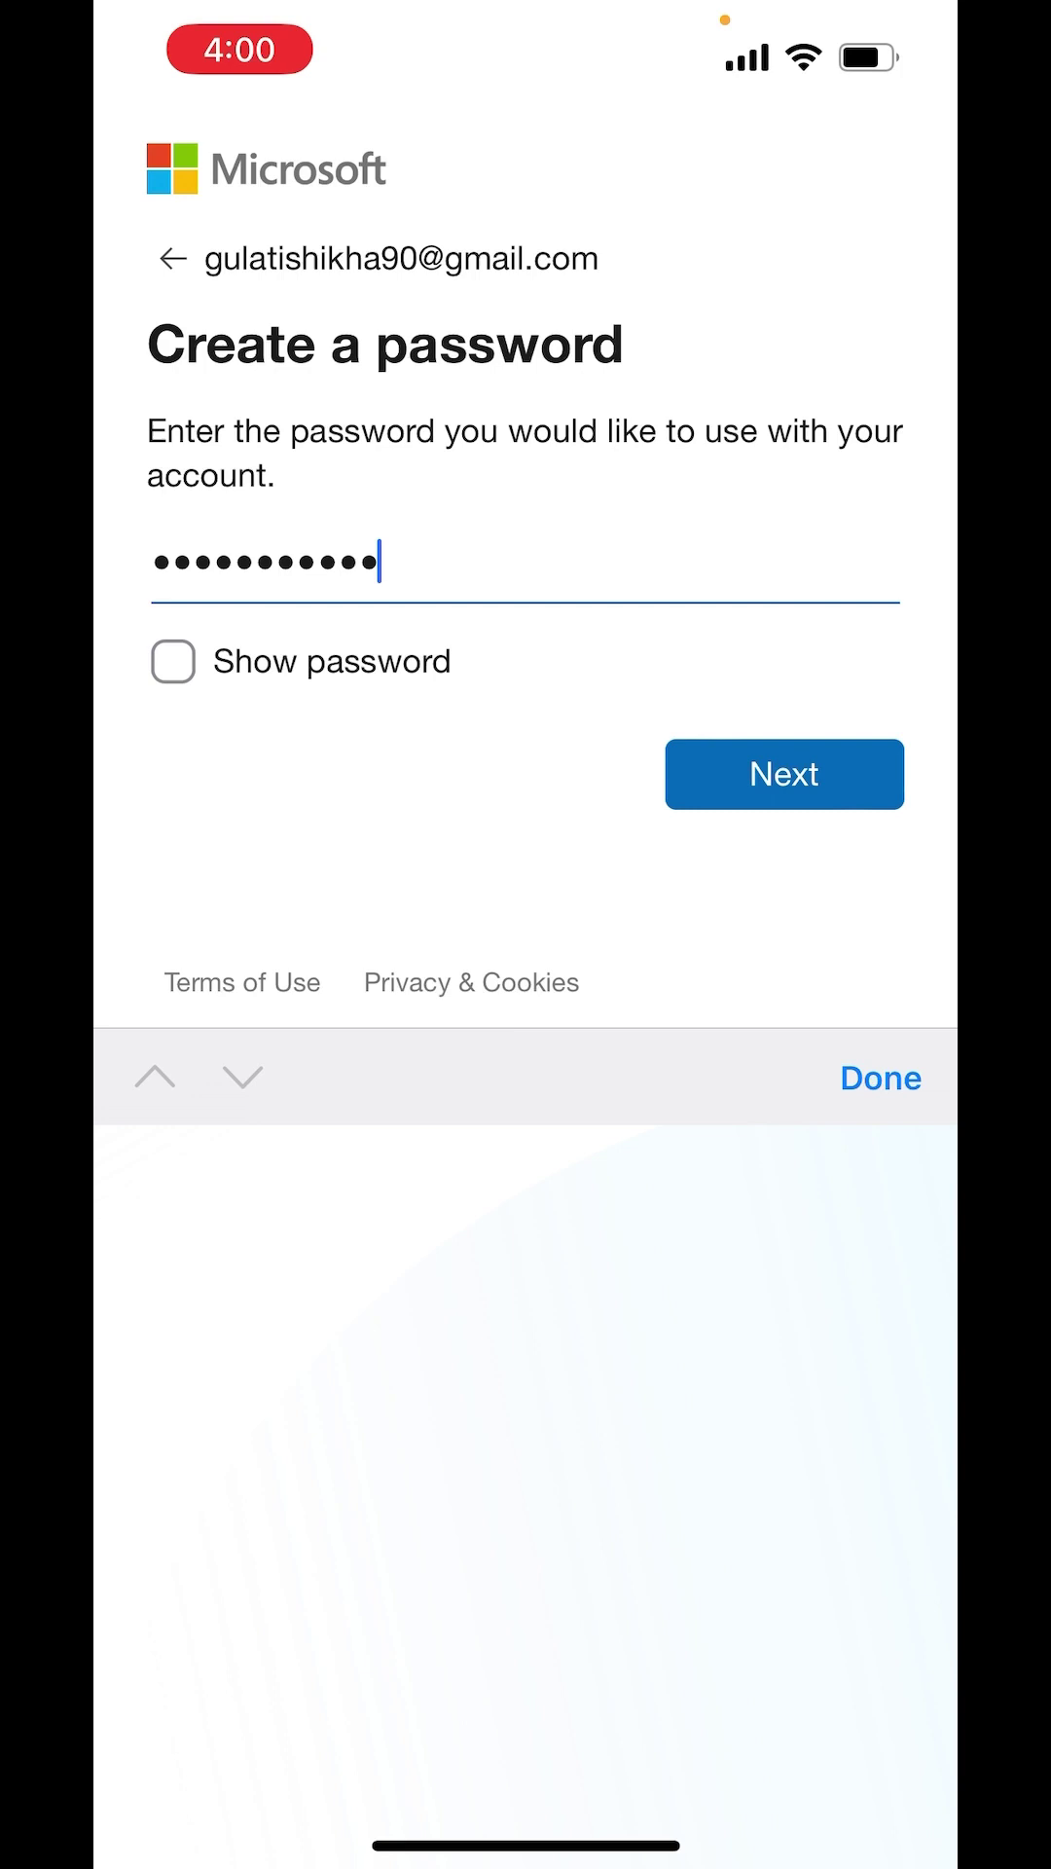
key(Return)
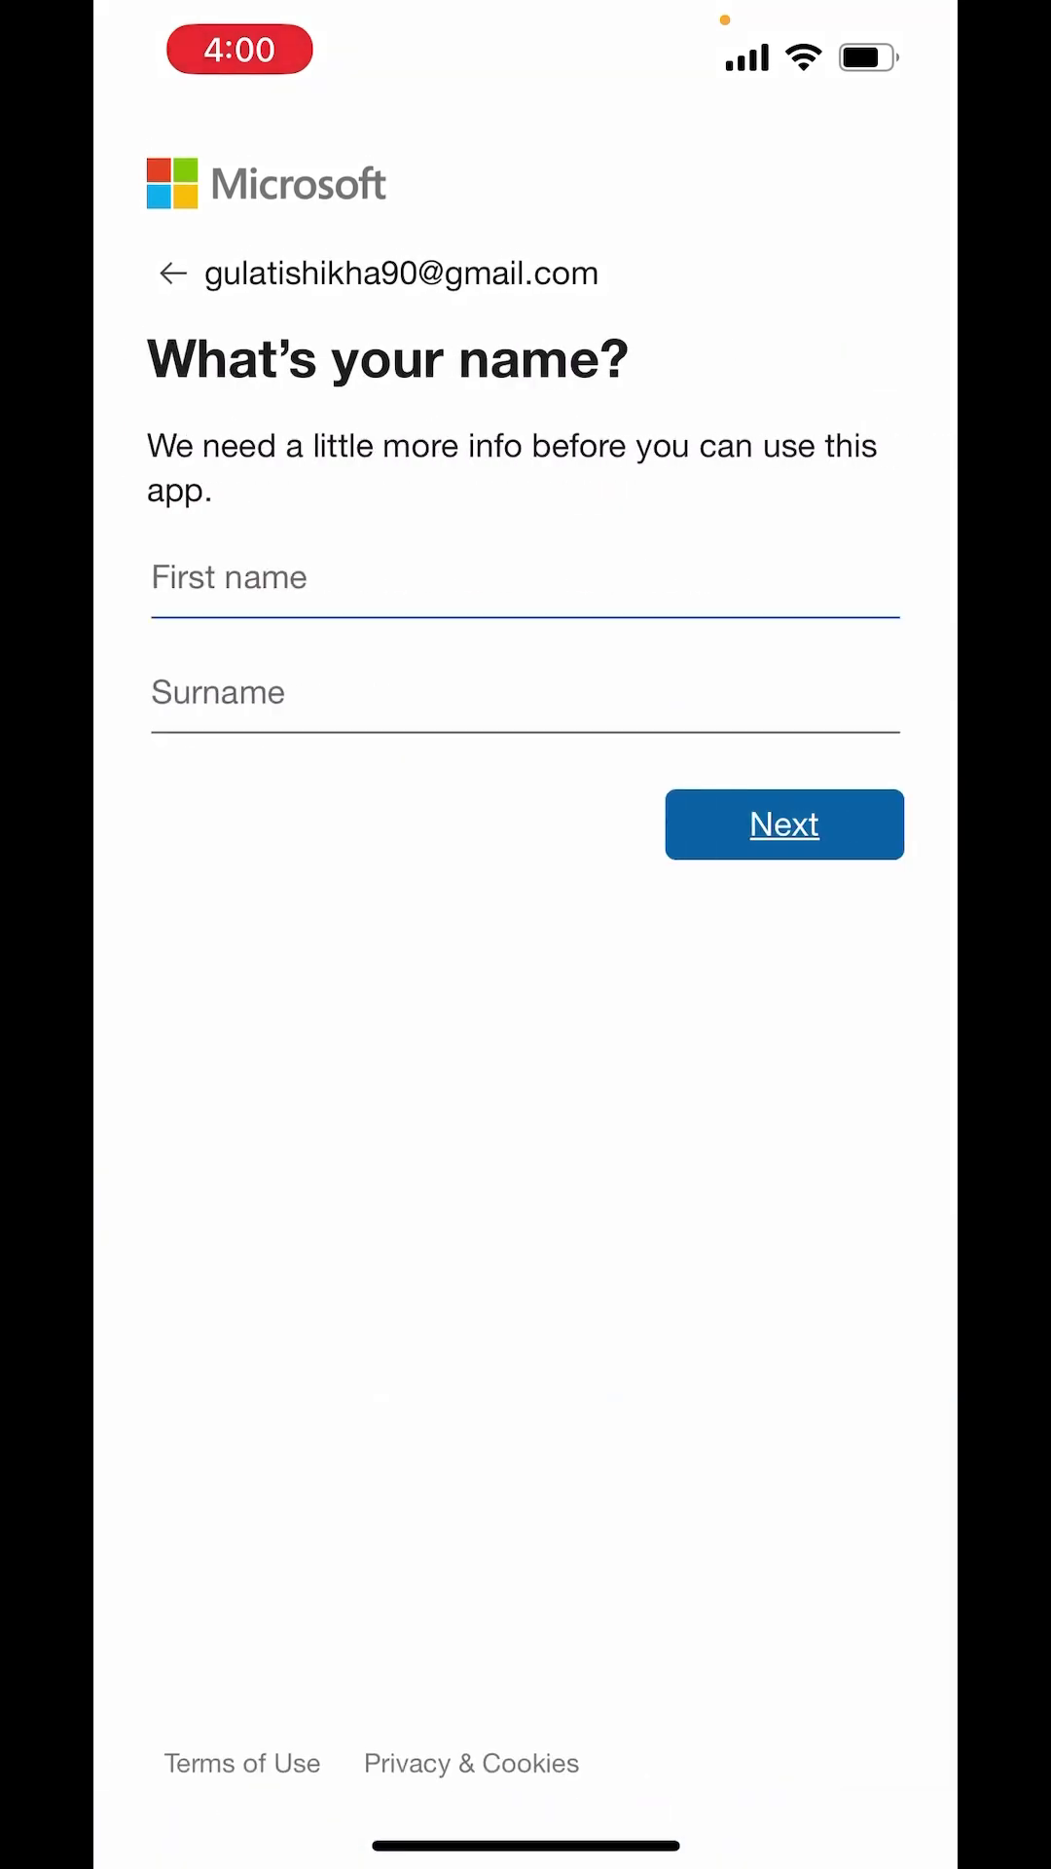
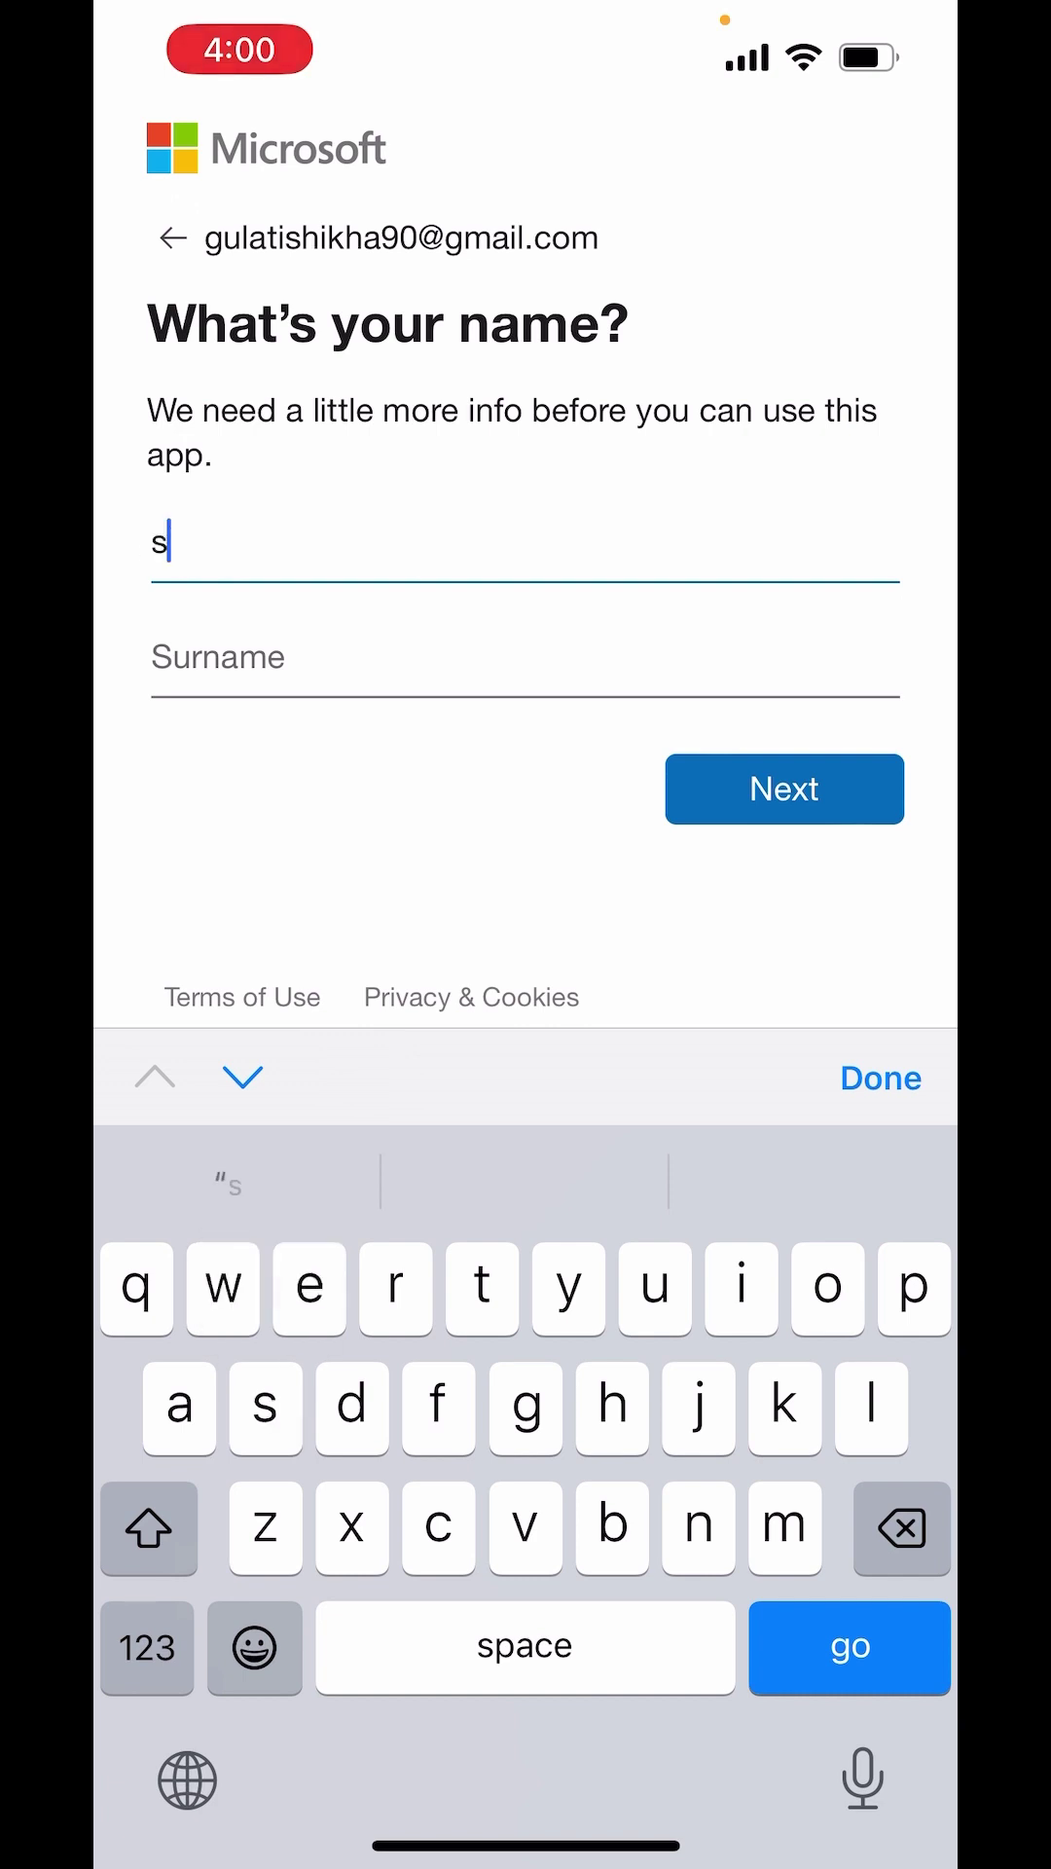
Fill in the user's first name and surname and submit them
click(218, 657)
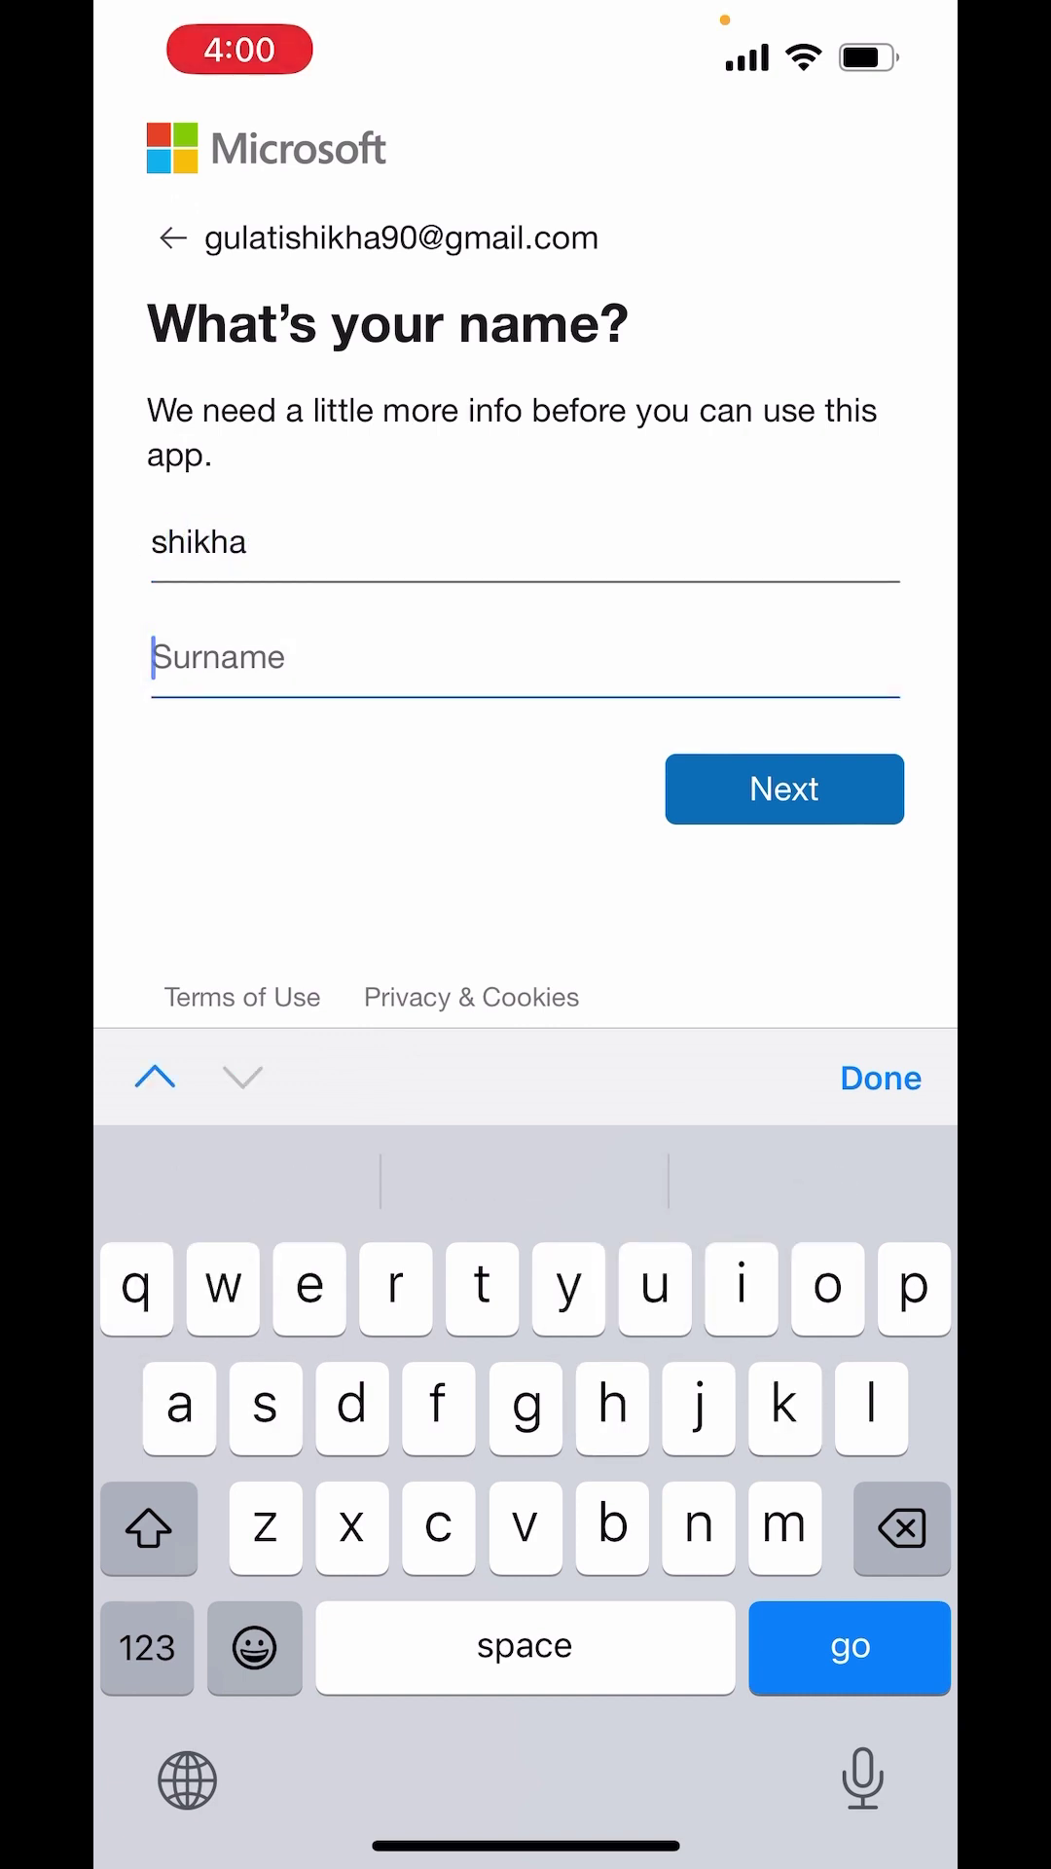
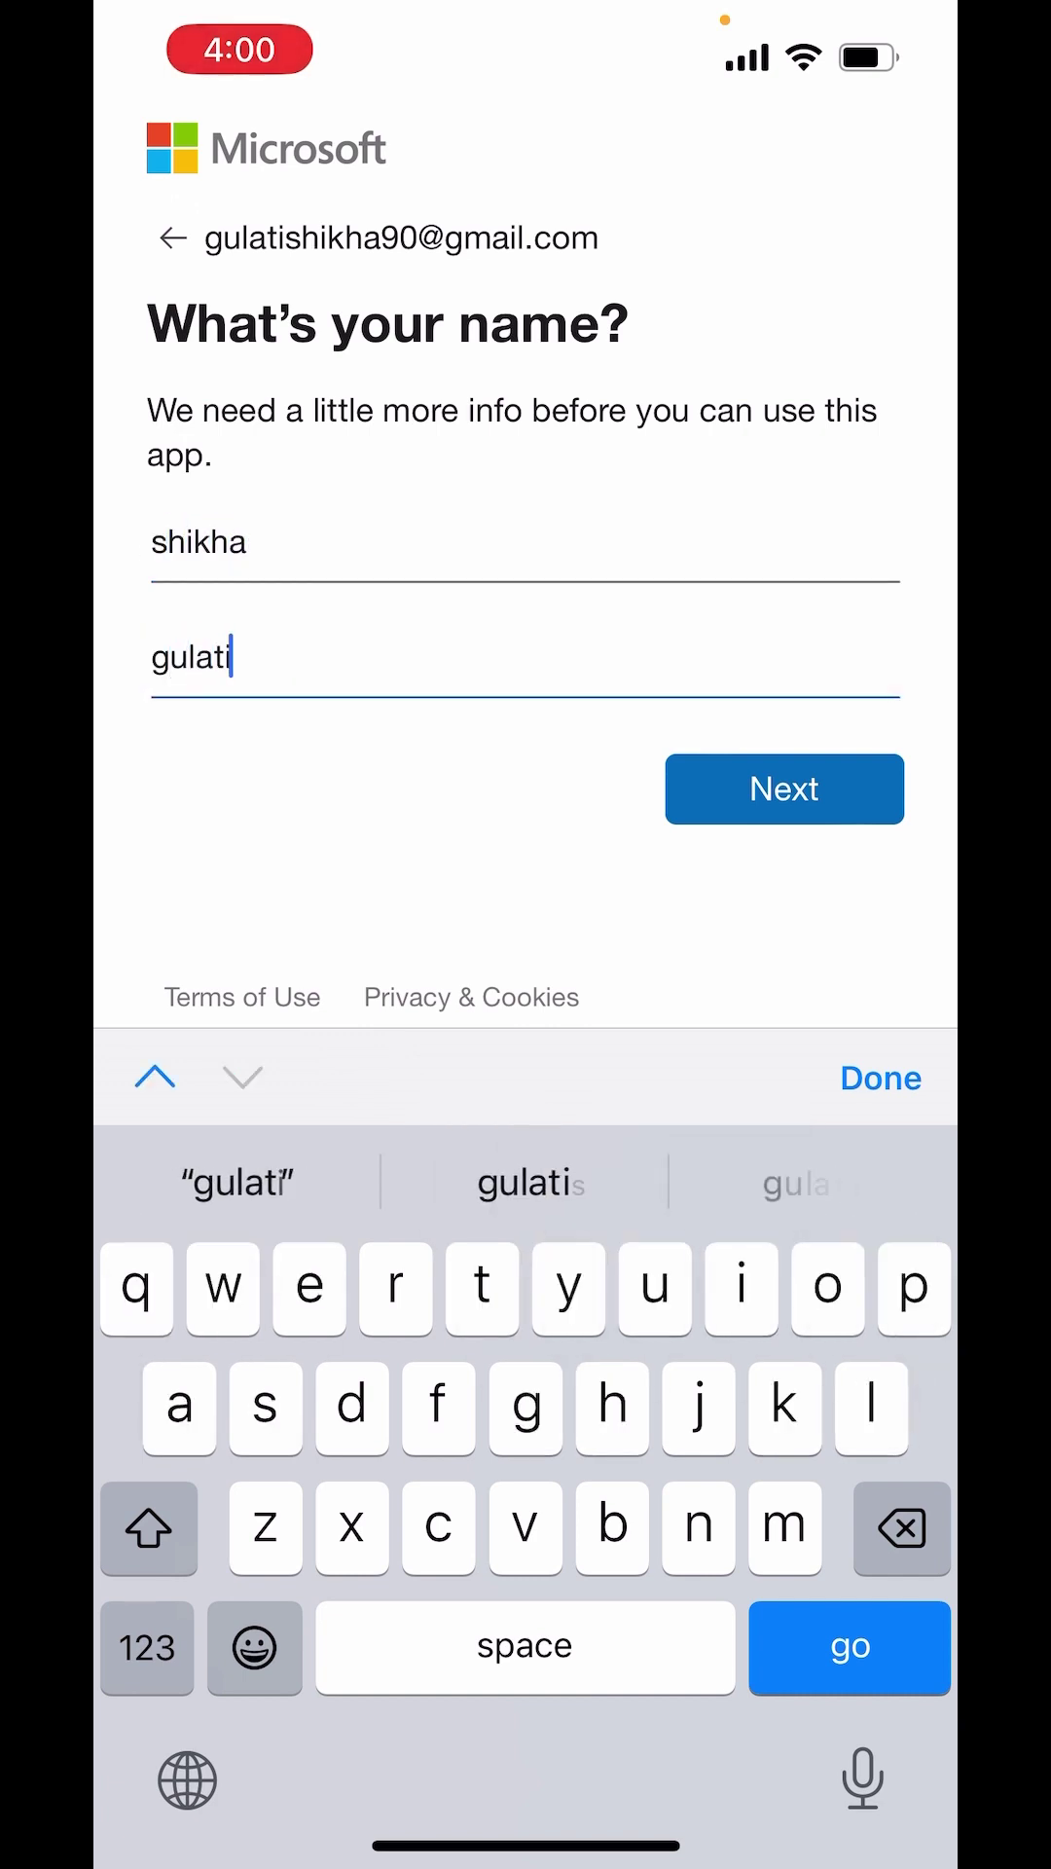
key(Return)
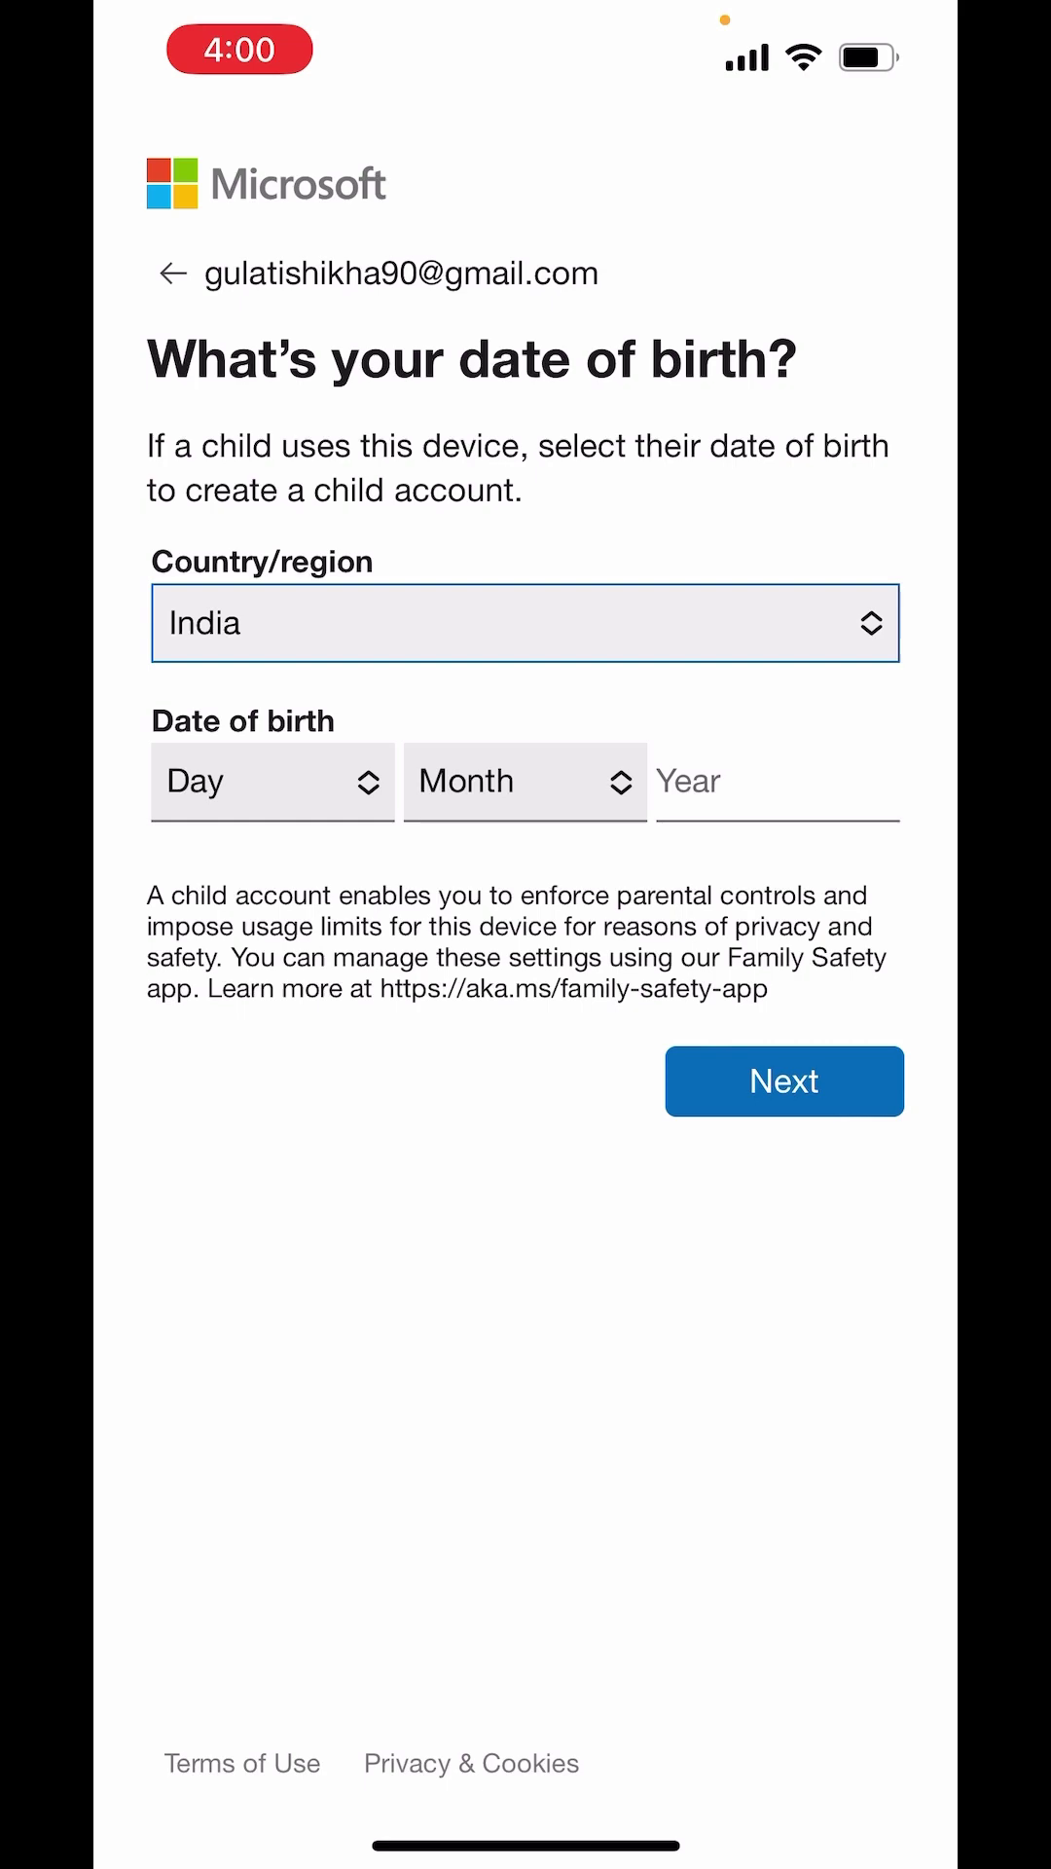
Set the birth date to 22 March 1990 and submit it
click(273, 781)
scroll(432, 1071, down, 5)
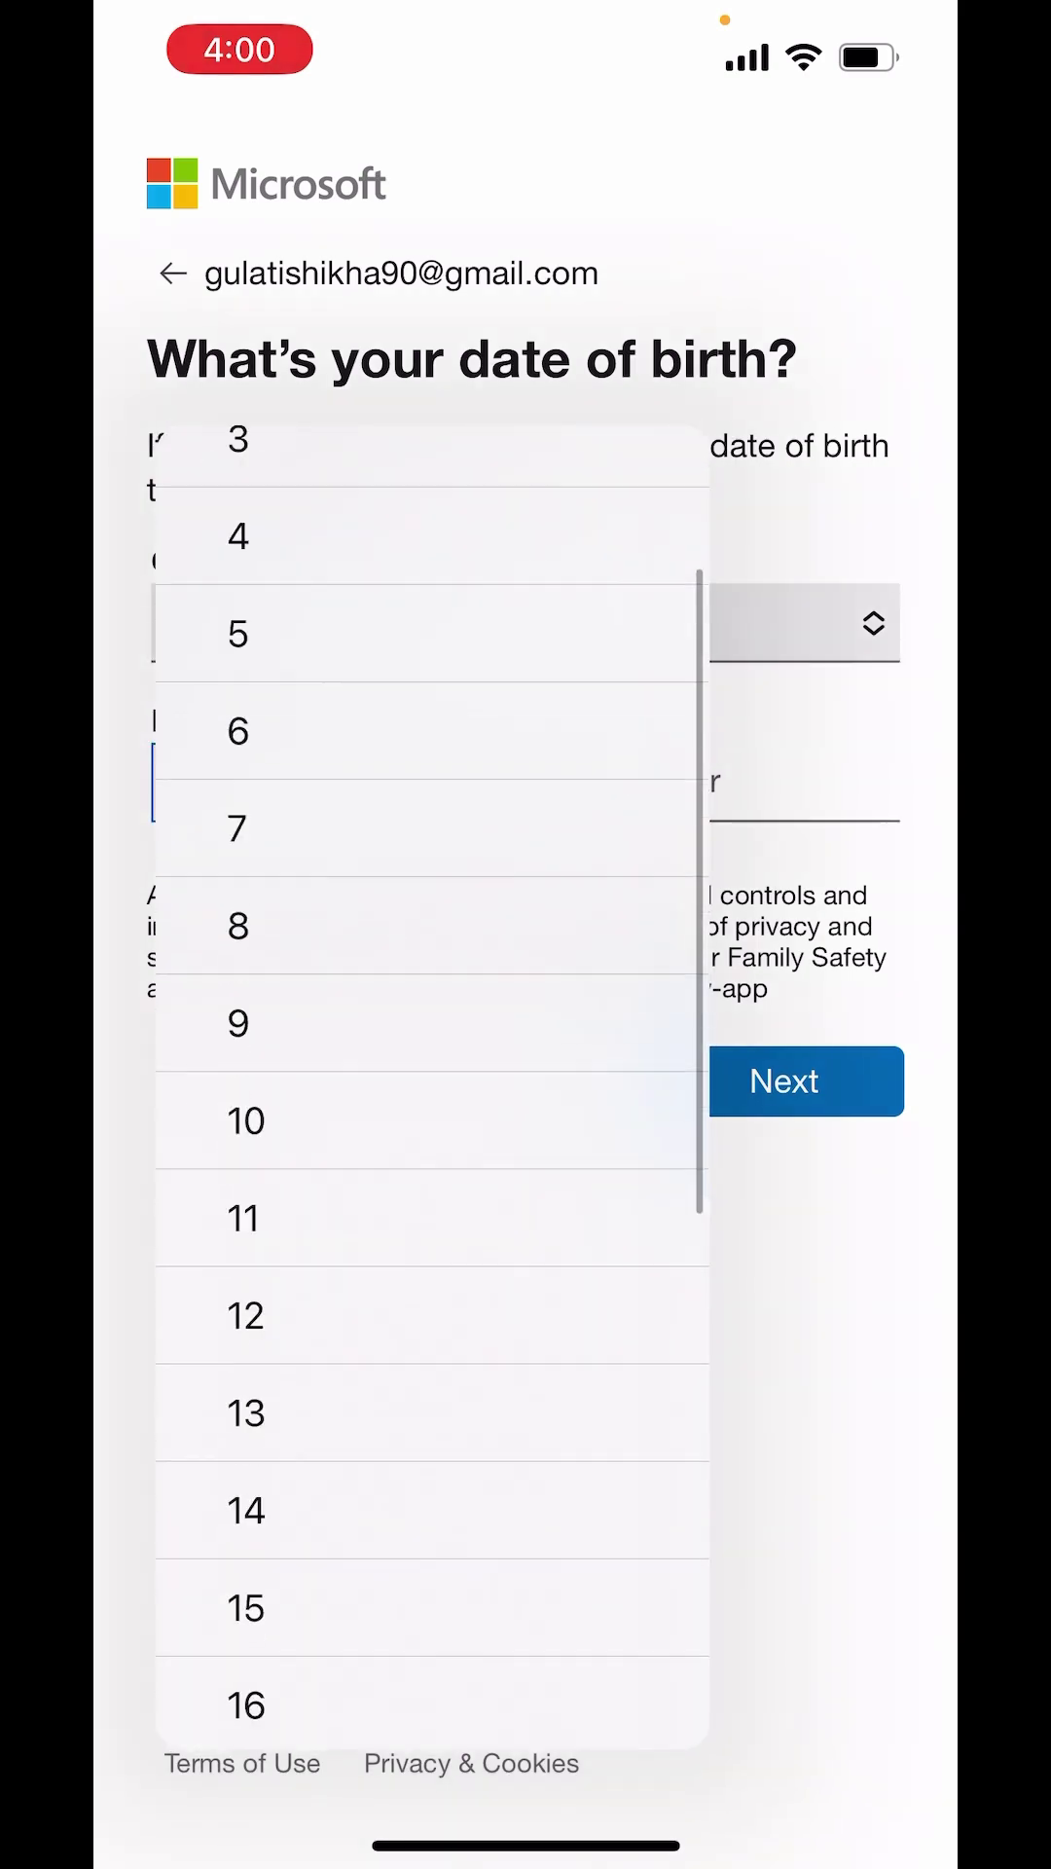
scroll(432, 1071, down, 5)
click(249, 879)
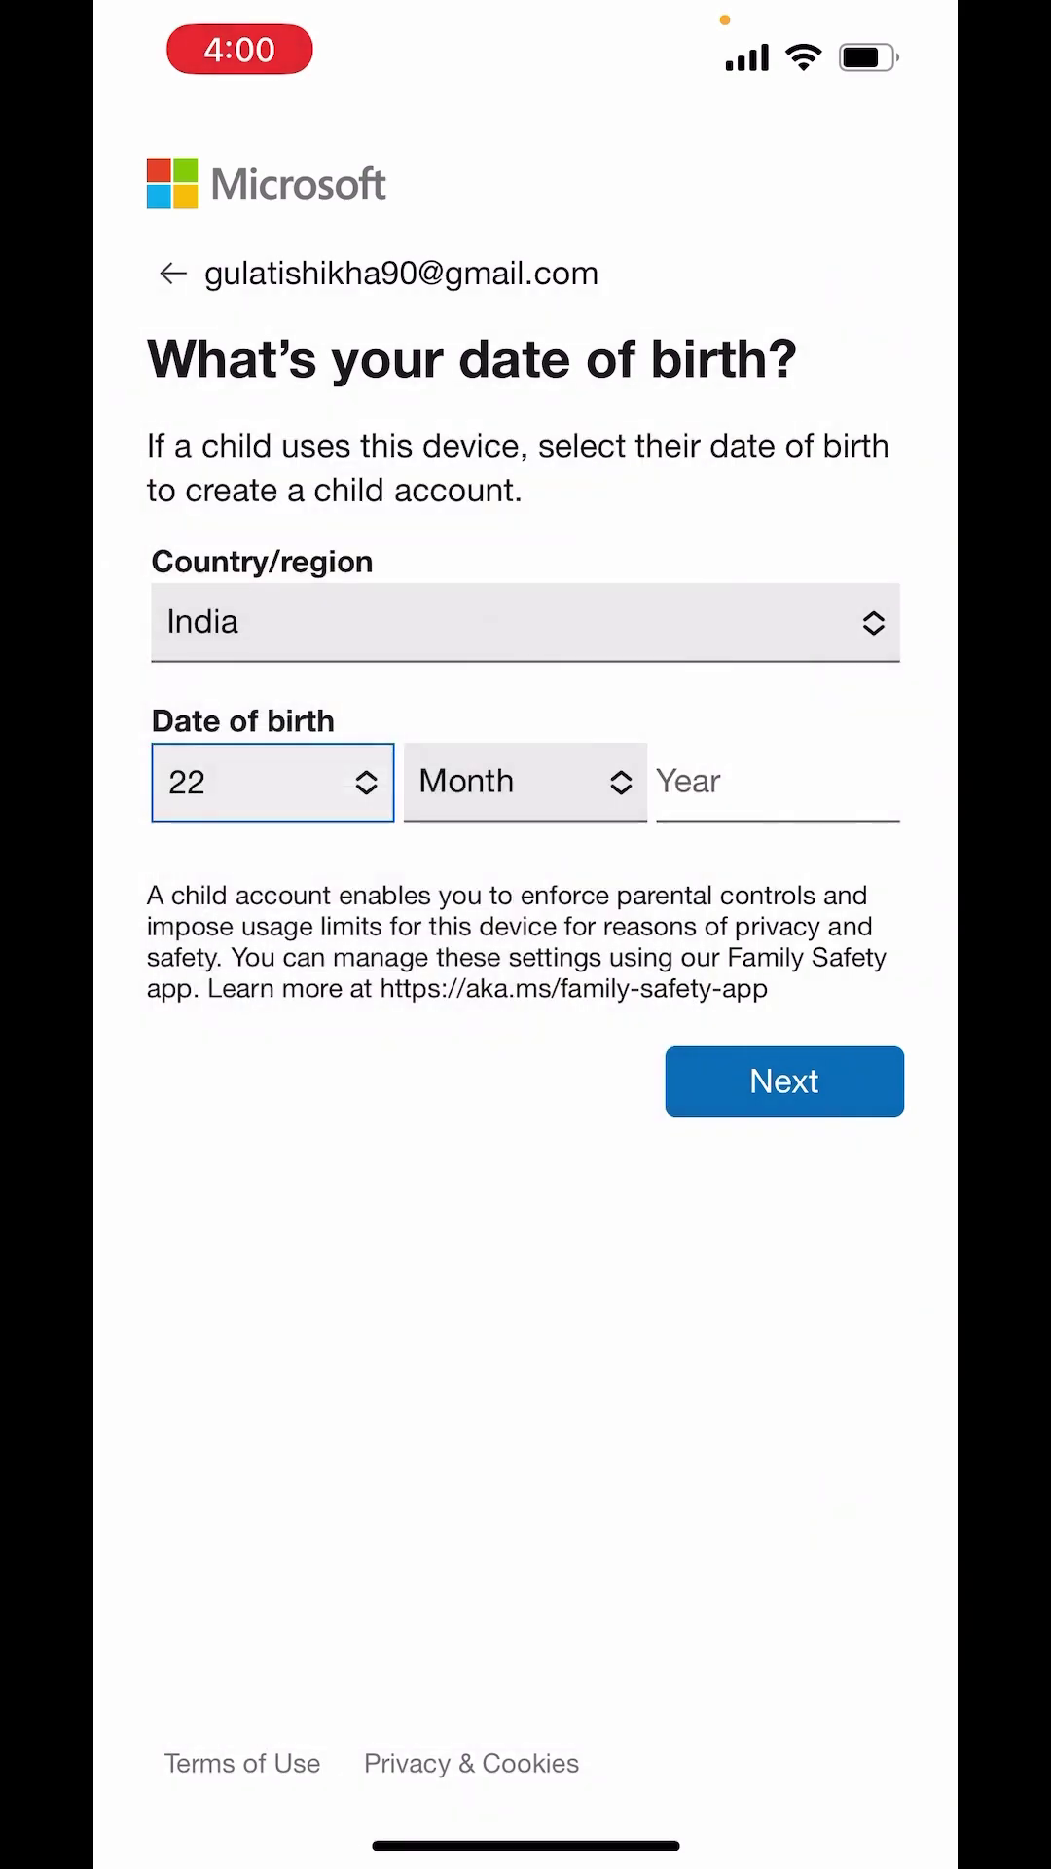
click(526, 782)
click(493, 821)
click(778, 782)
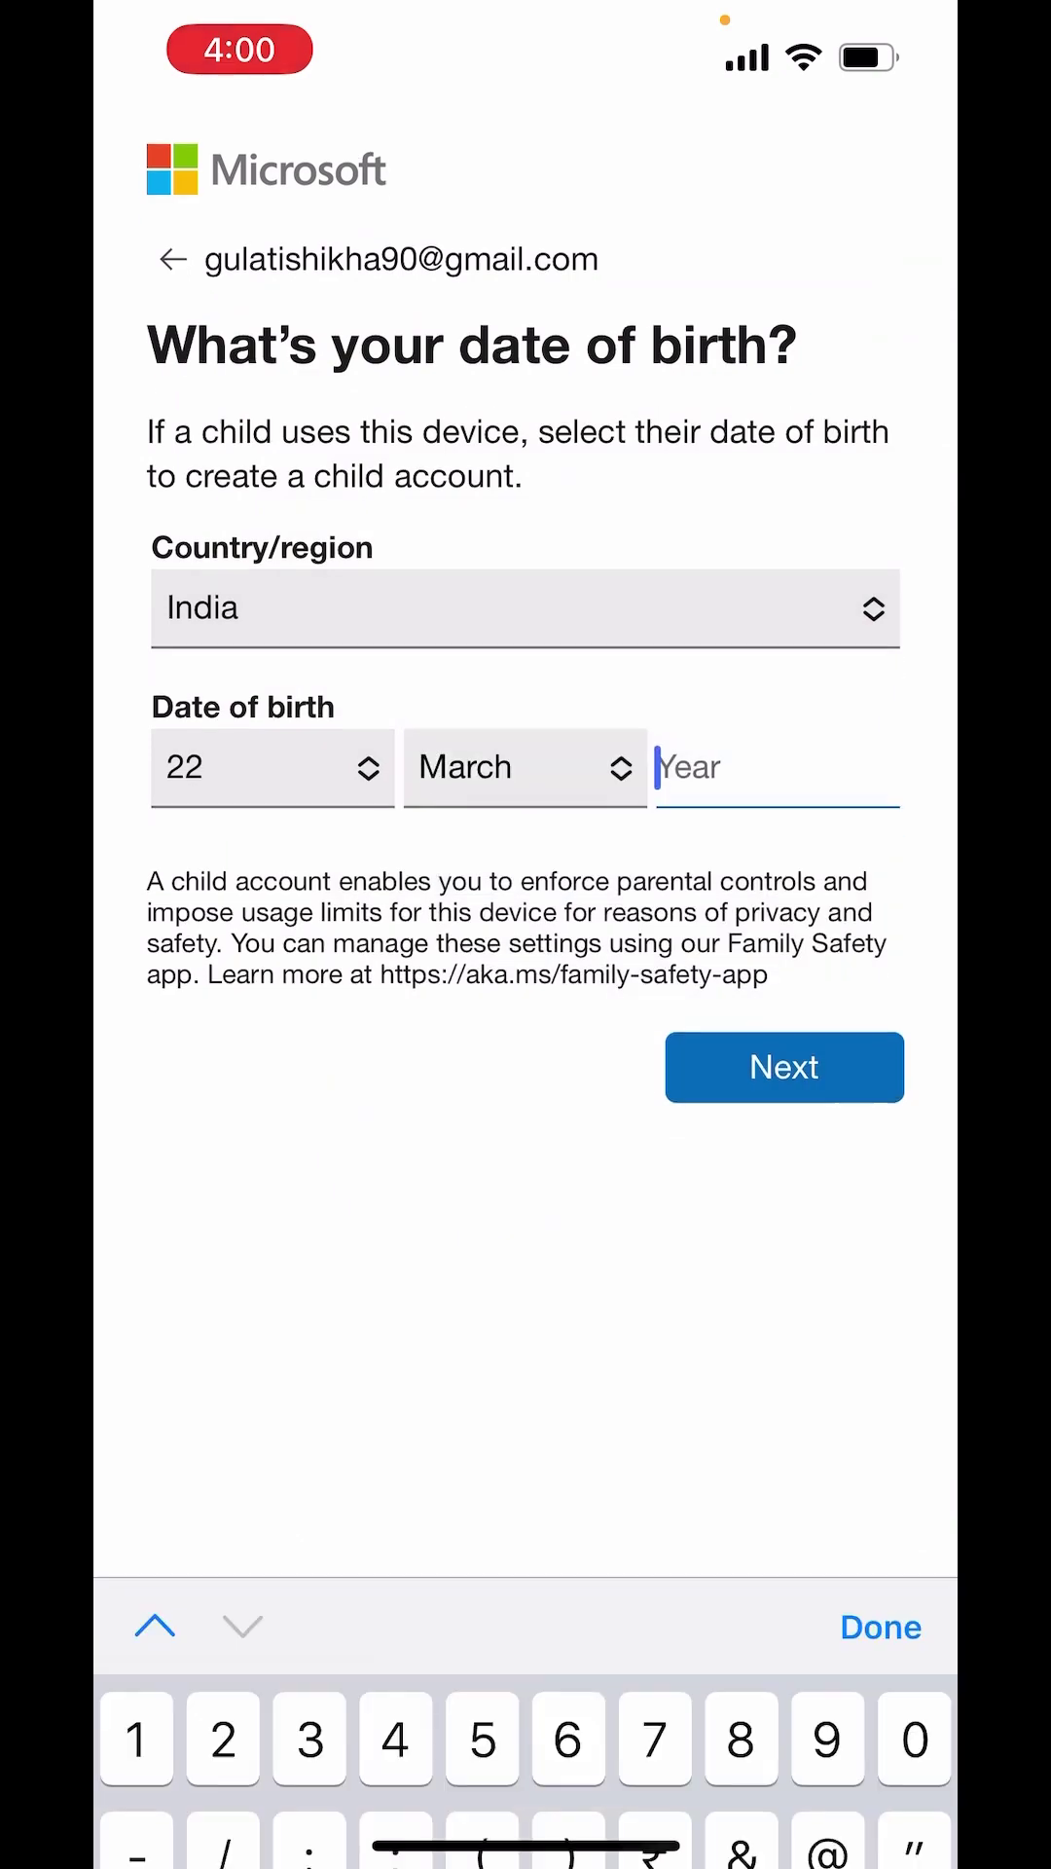
text(1990)
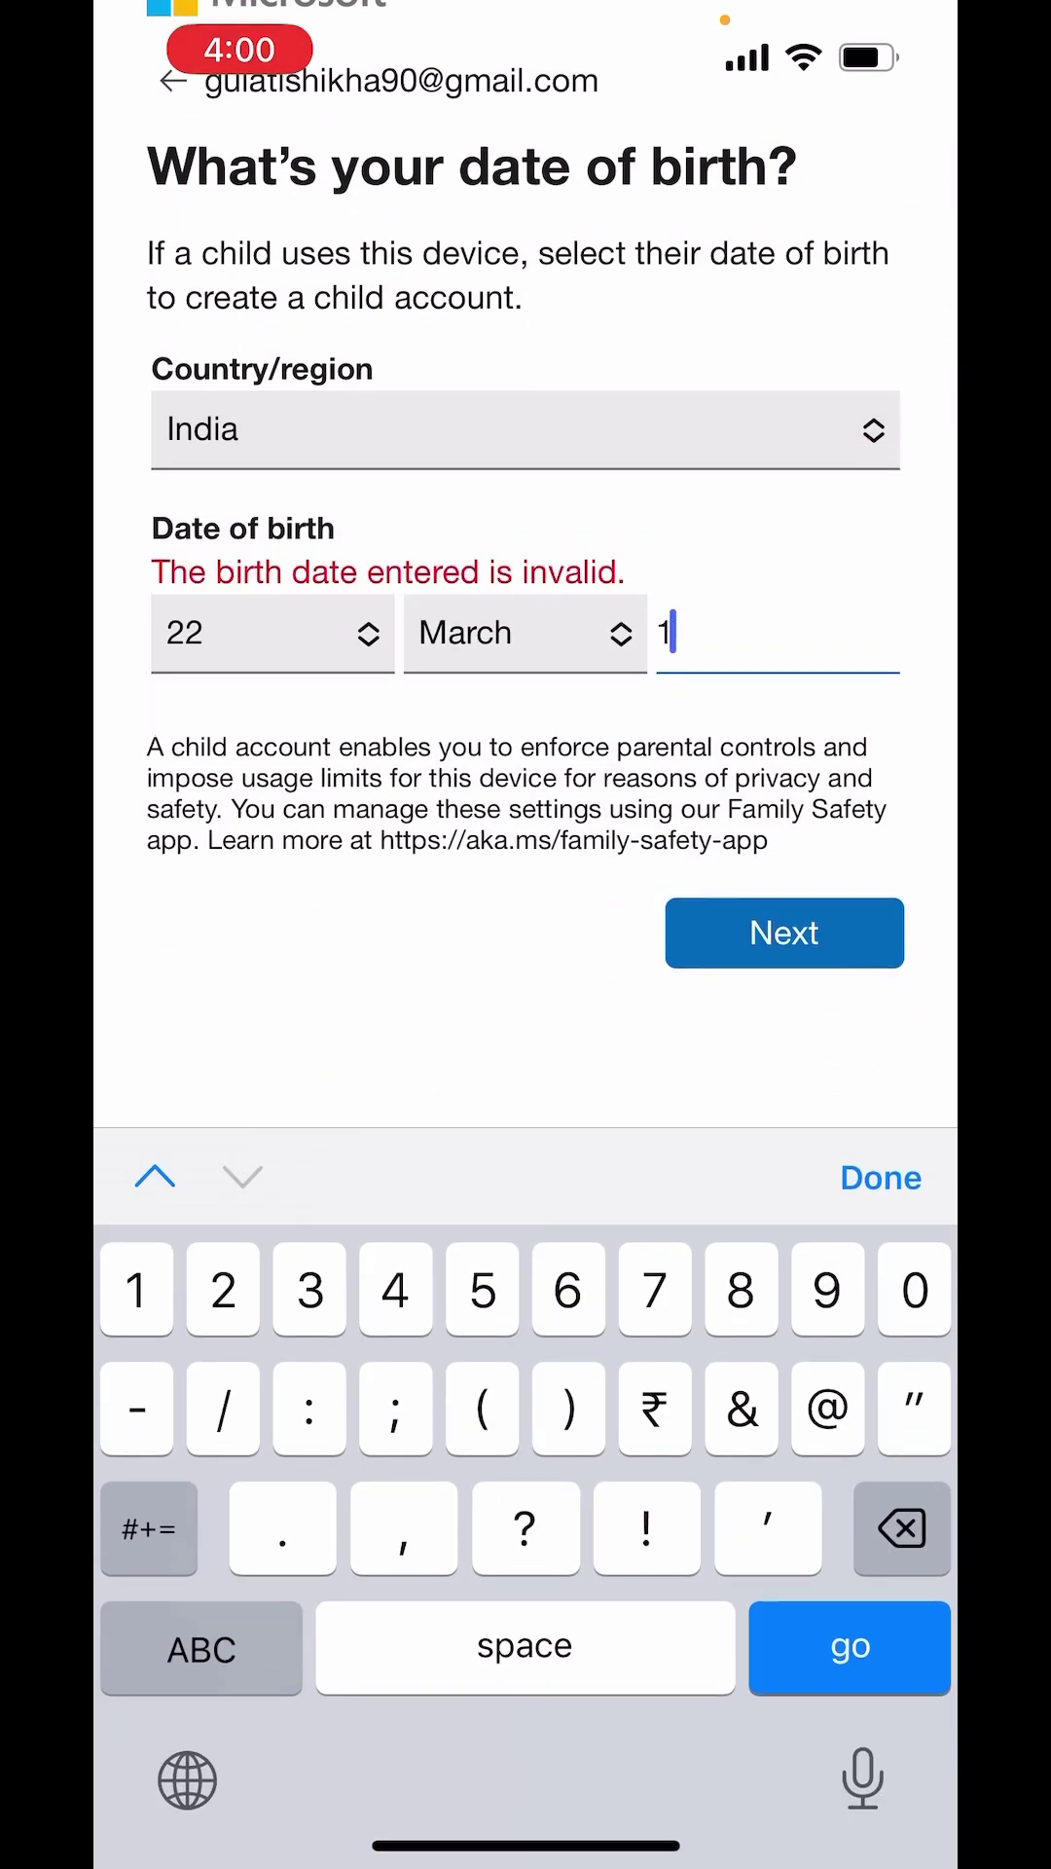
key(Return)
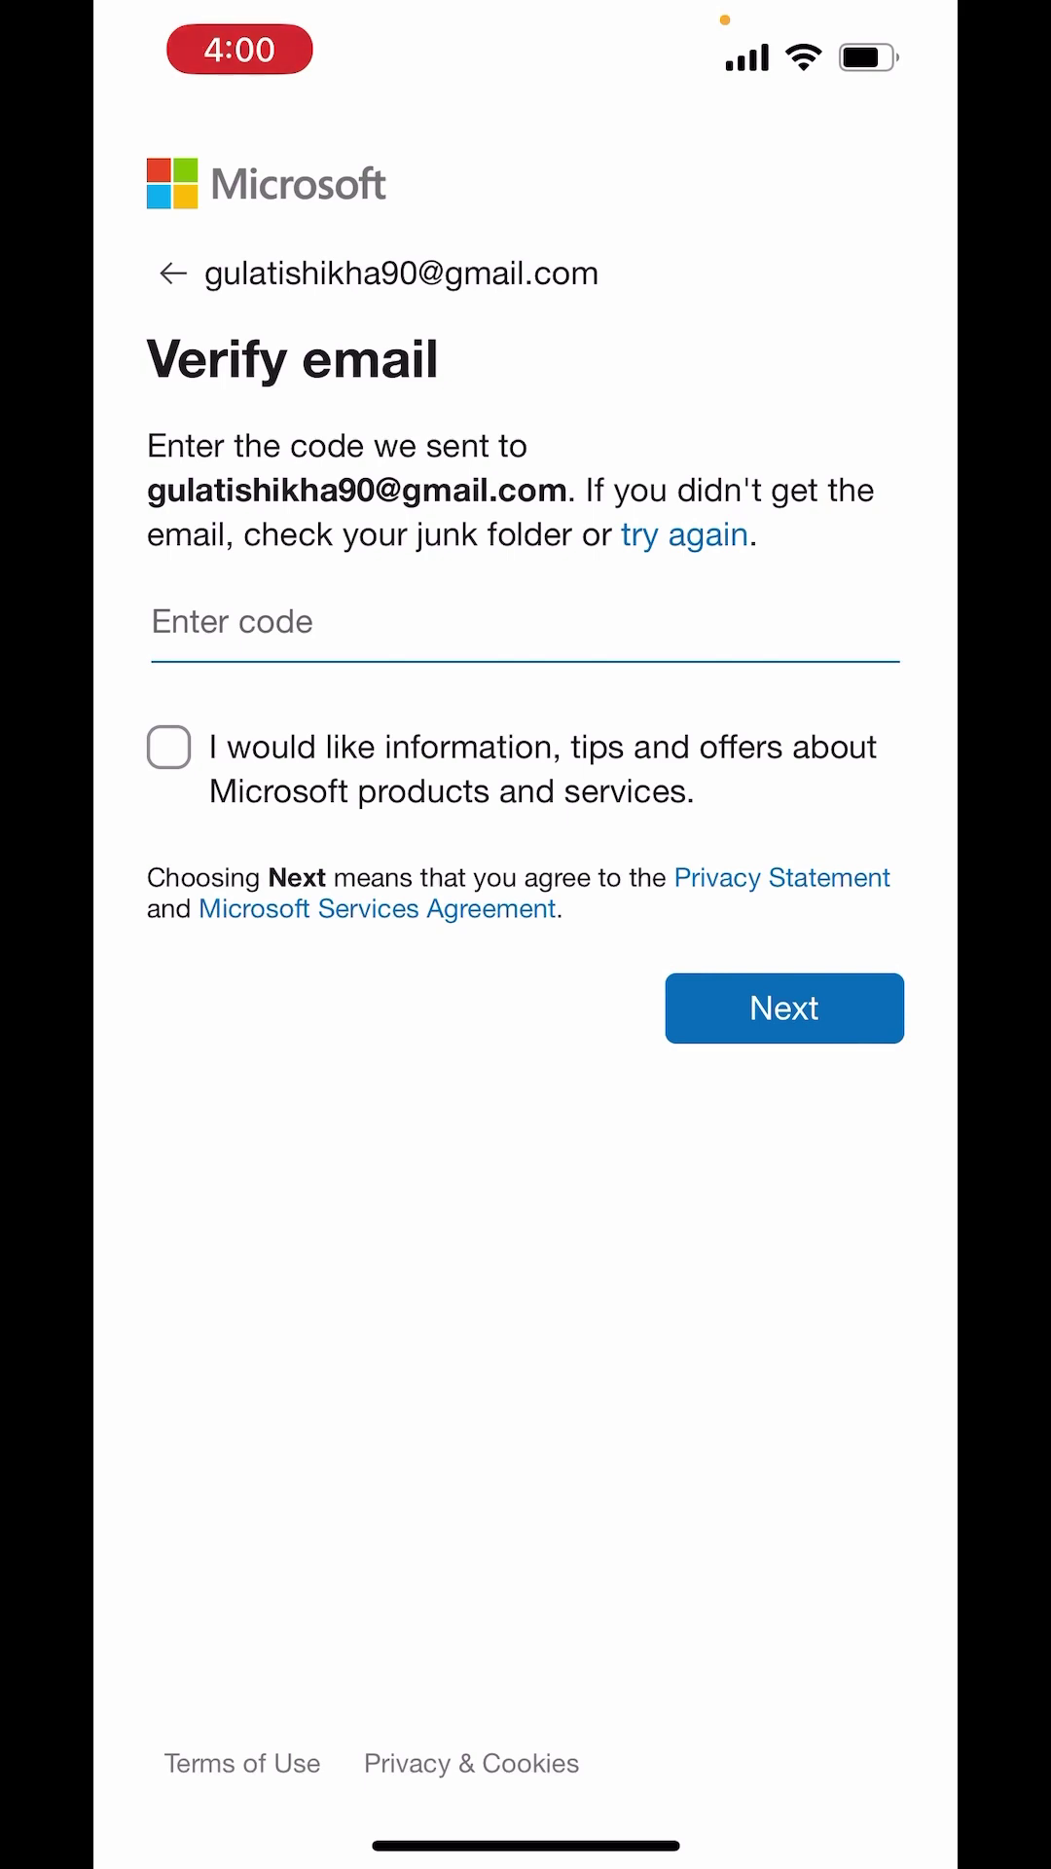
Enter the six-digit emailed verification code, tick the Microsoft offers checkbox, and submit with Next
click(292, 623)
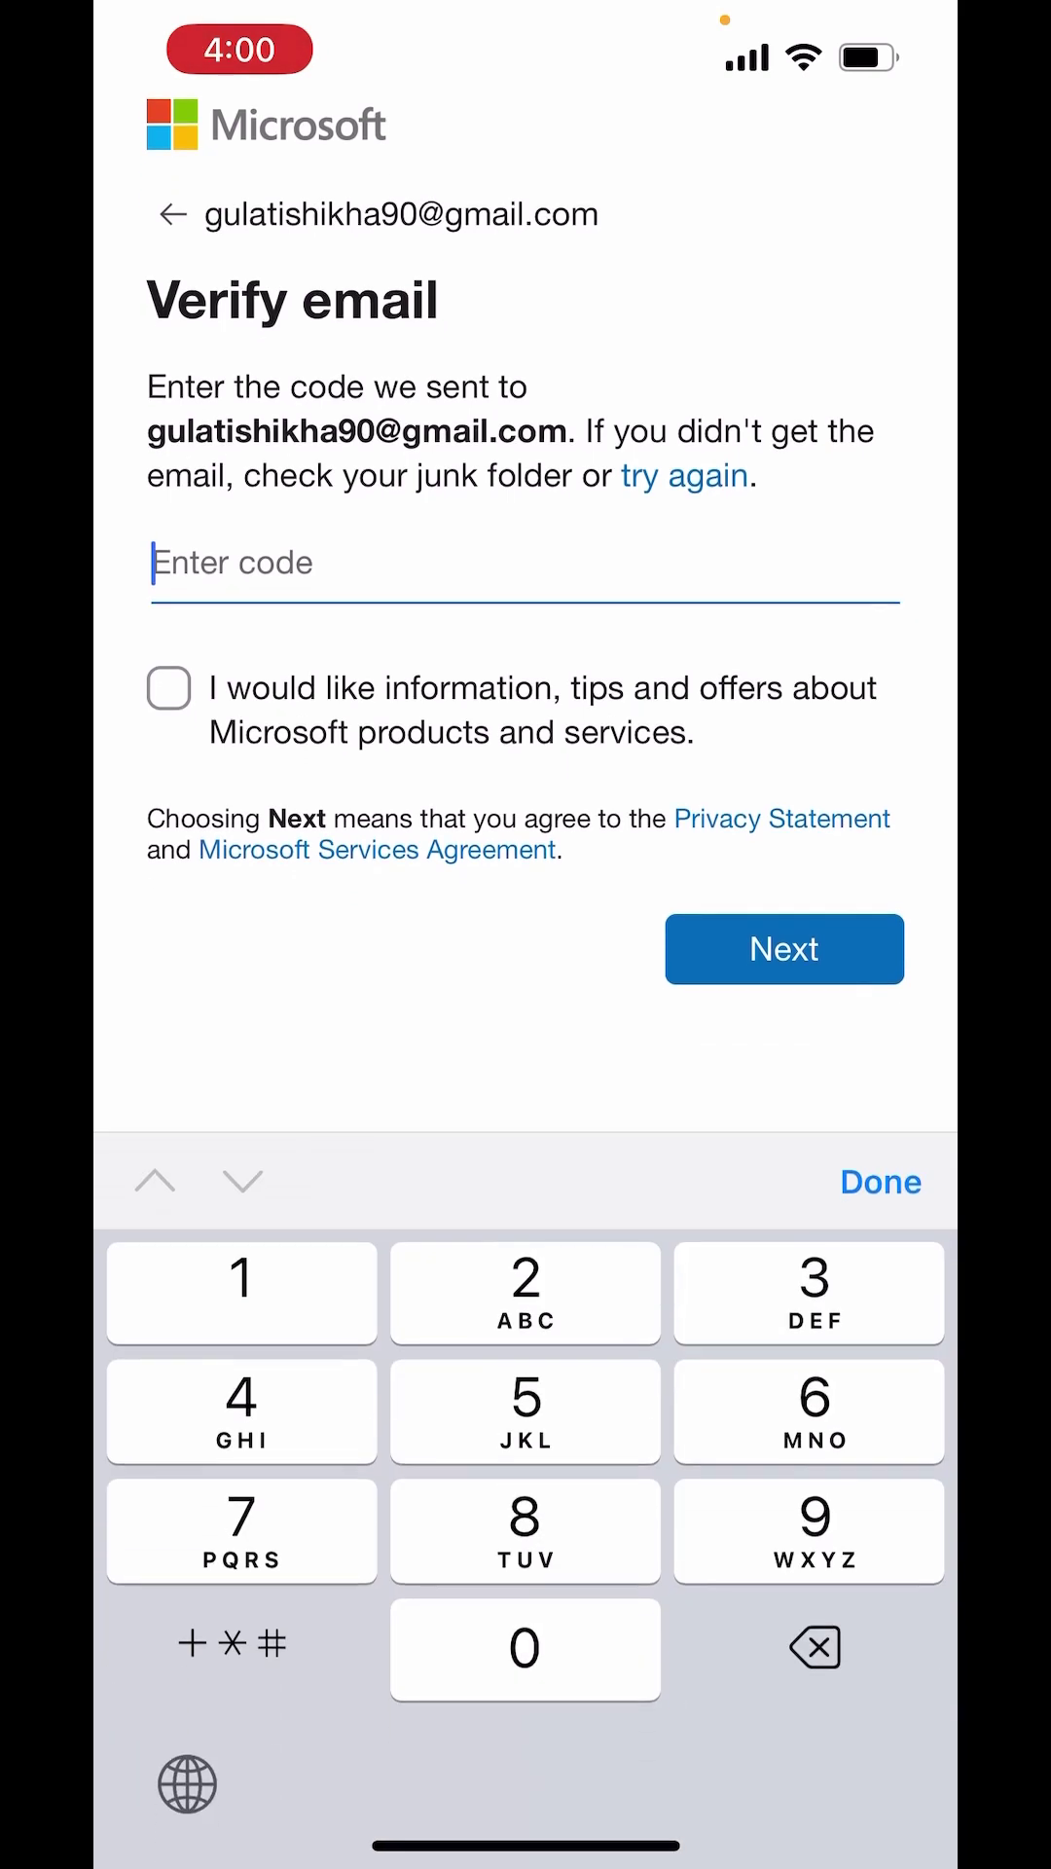
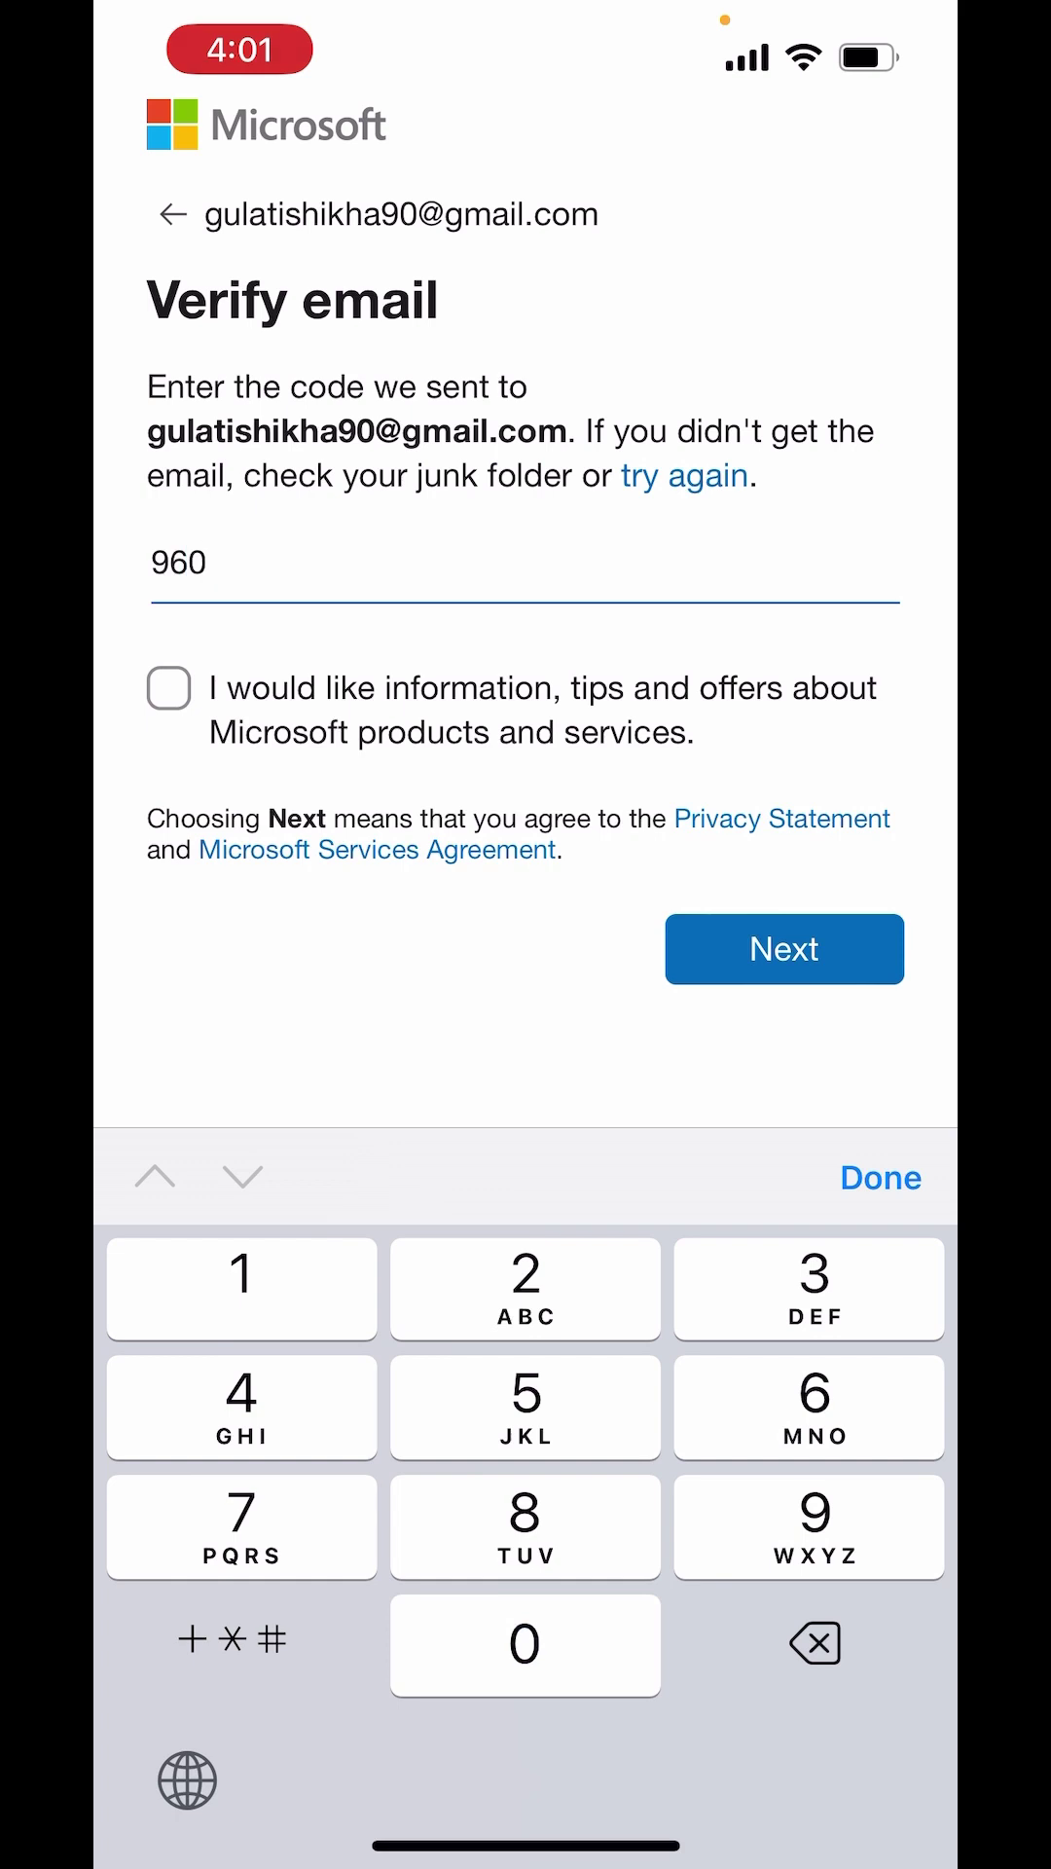
click(169, 688)
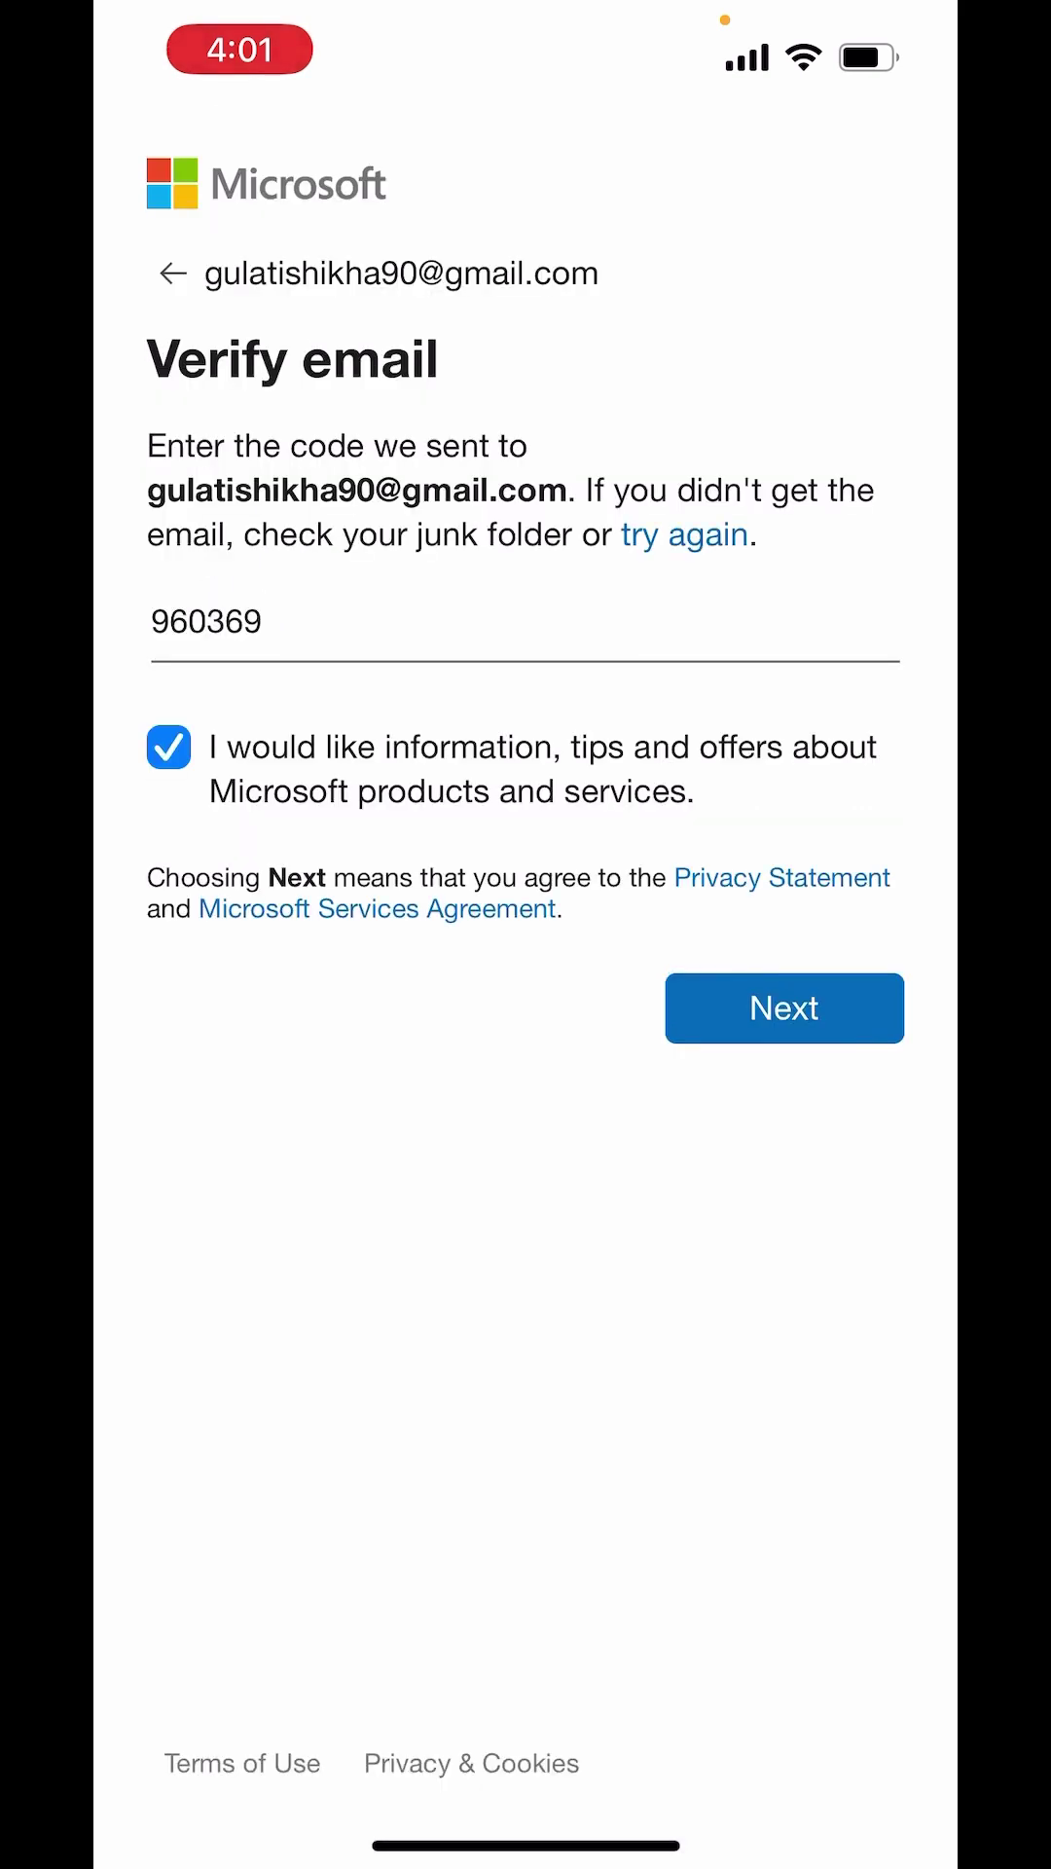
click(784, 1007)
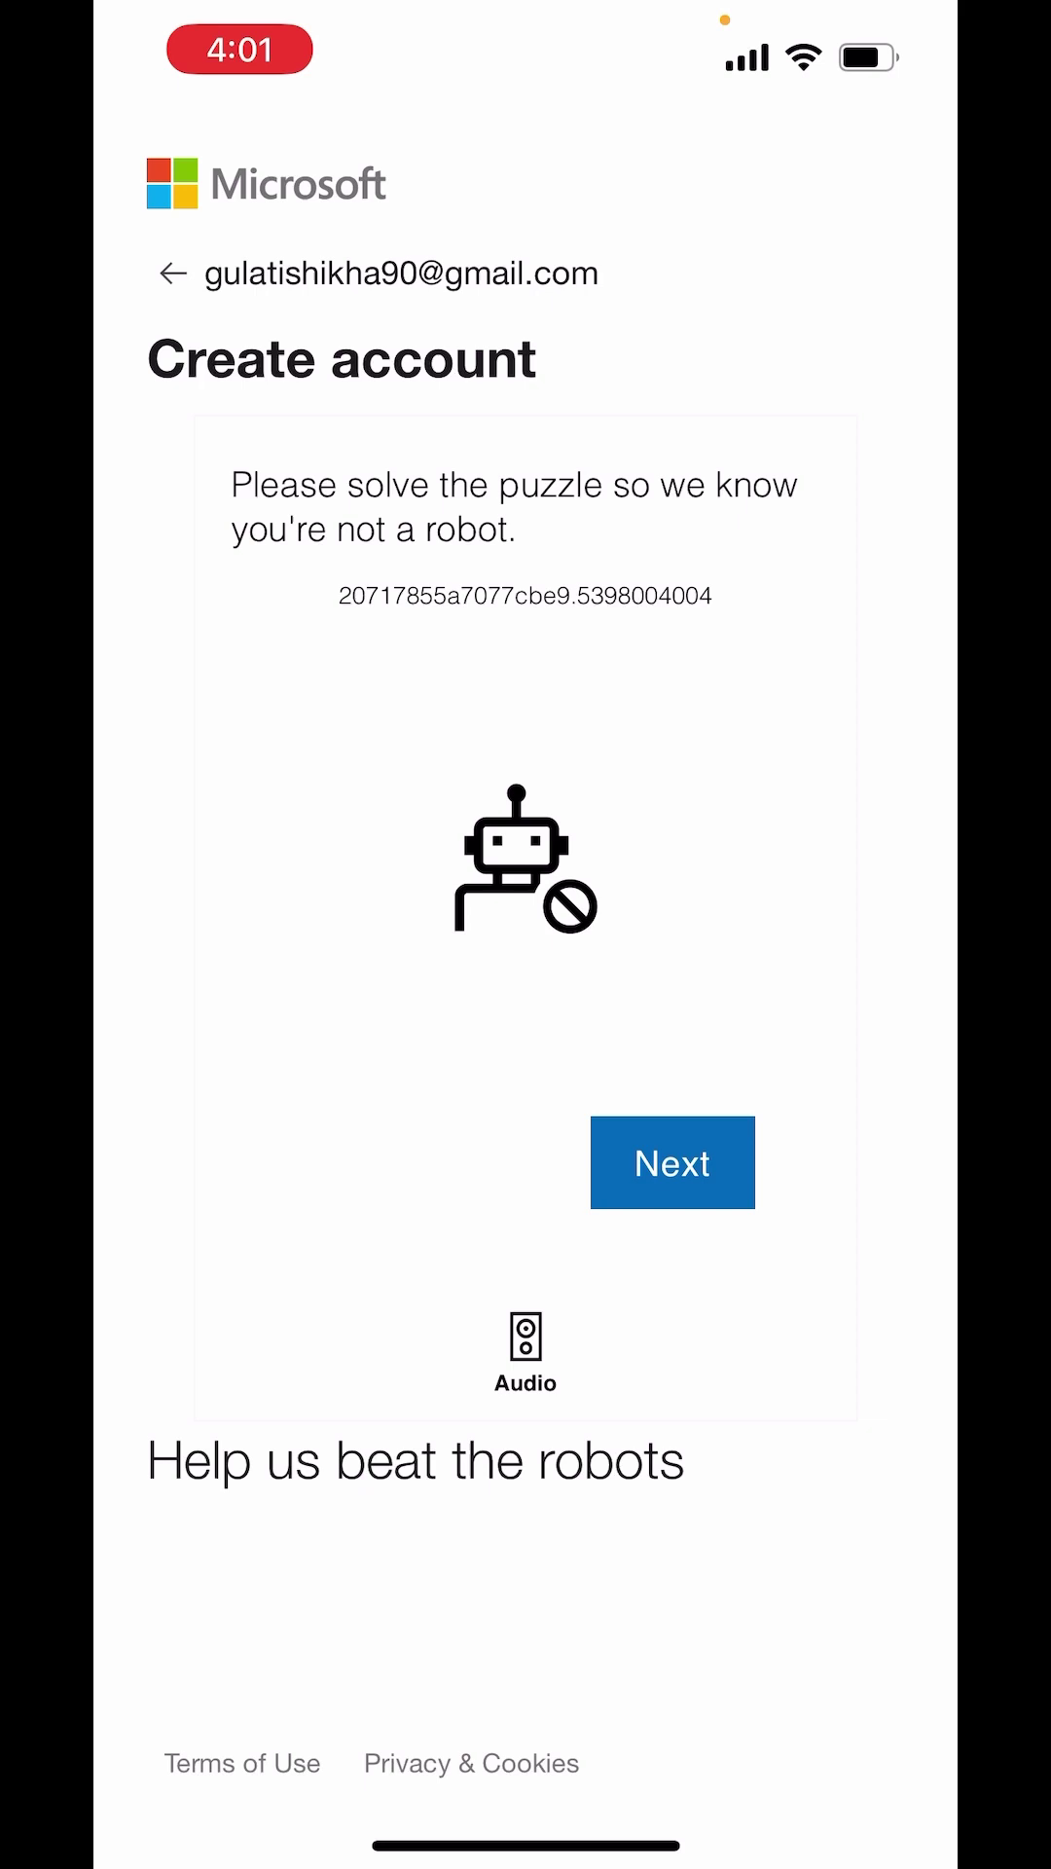
Start the robot check and solve the first rotate-the-animal puzzle to match the hand
click(673, 1162)
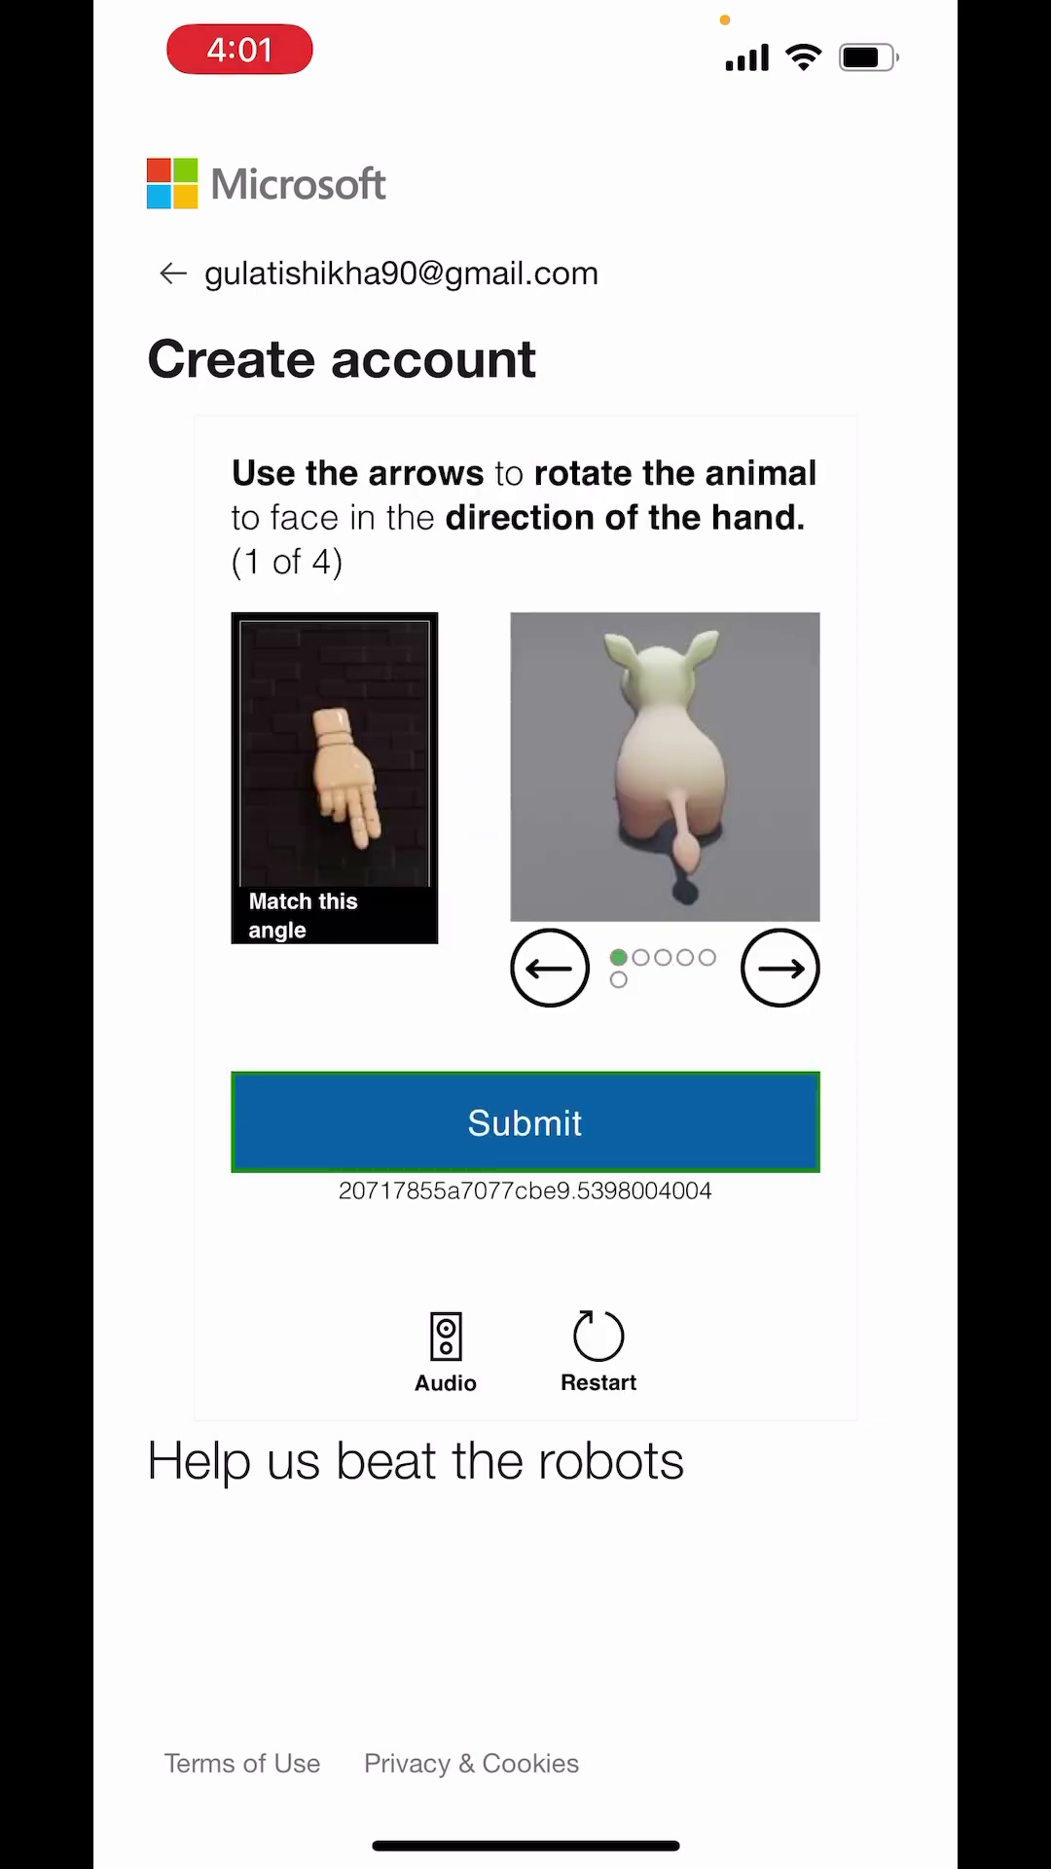
click(780, 967)
click(780, 967)
click(779, 967)
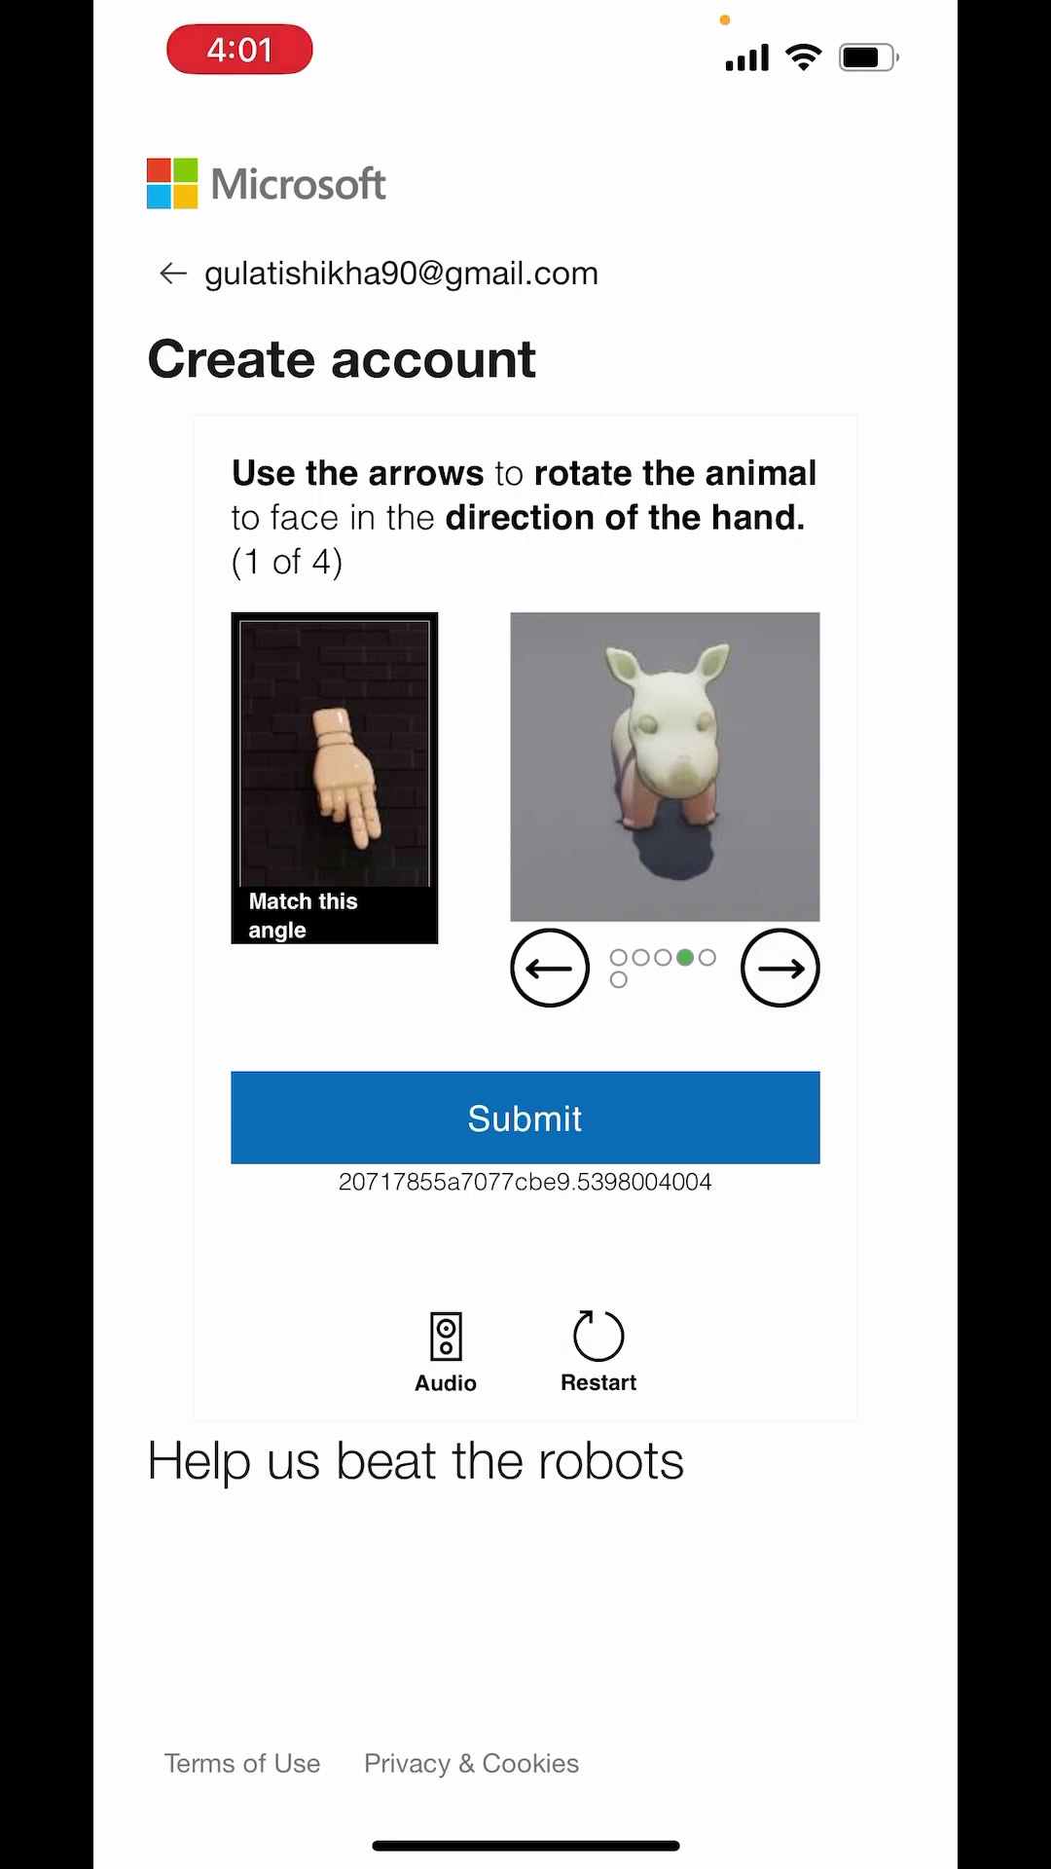
click(779, 967)
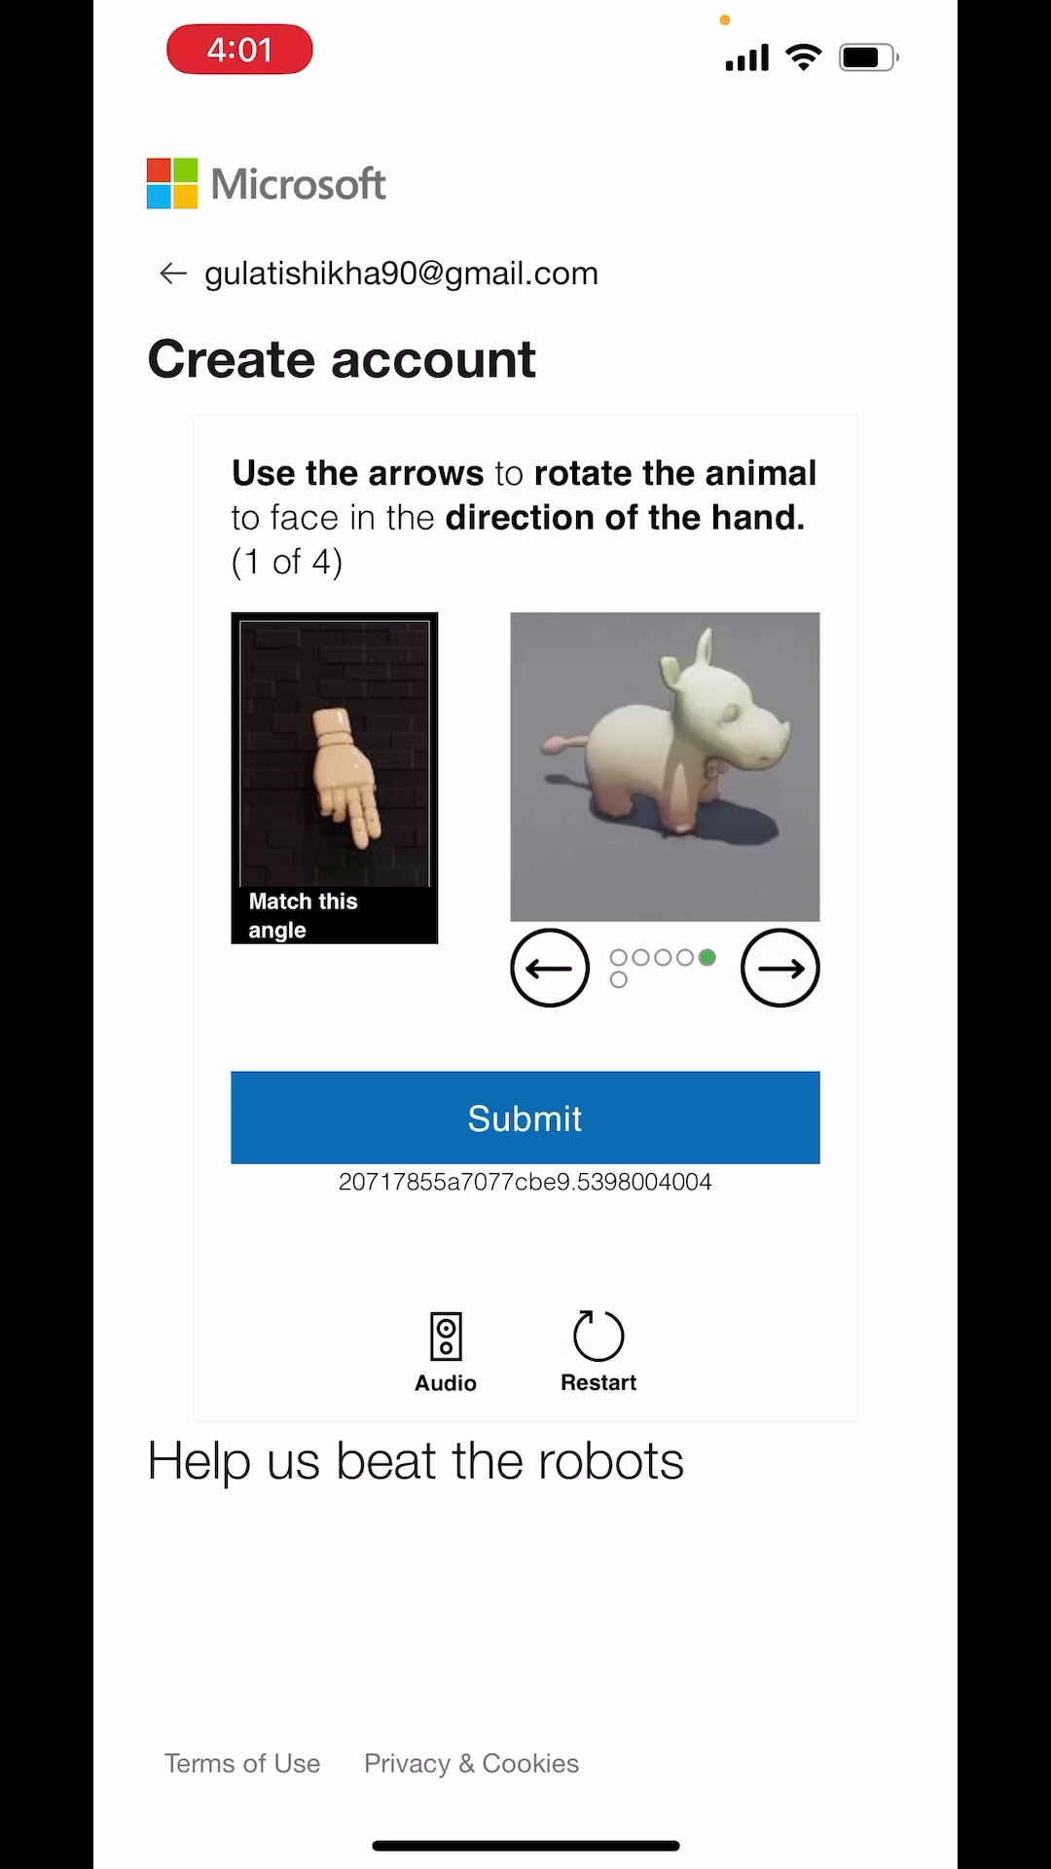
click(550, 968)
click(526, 1118)
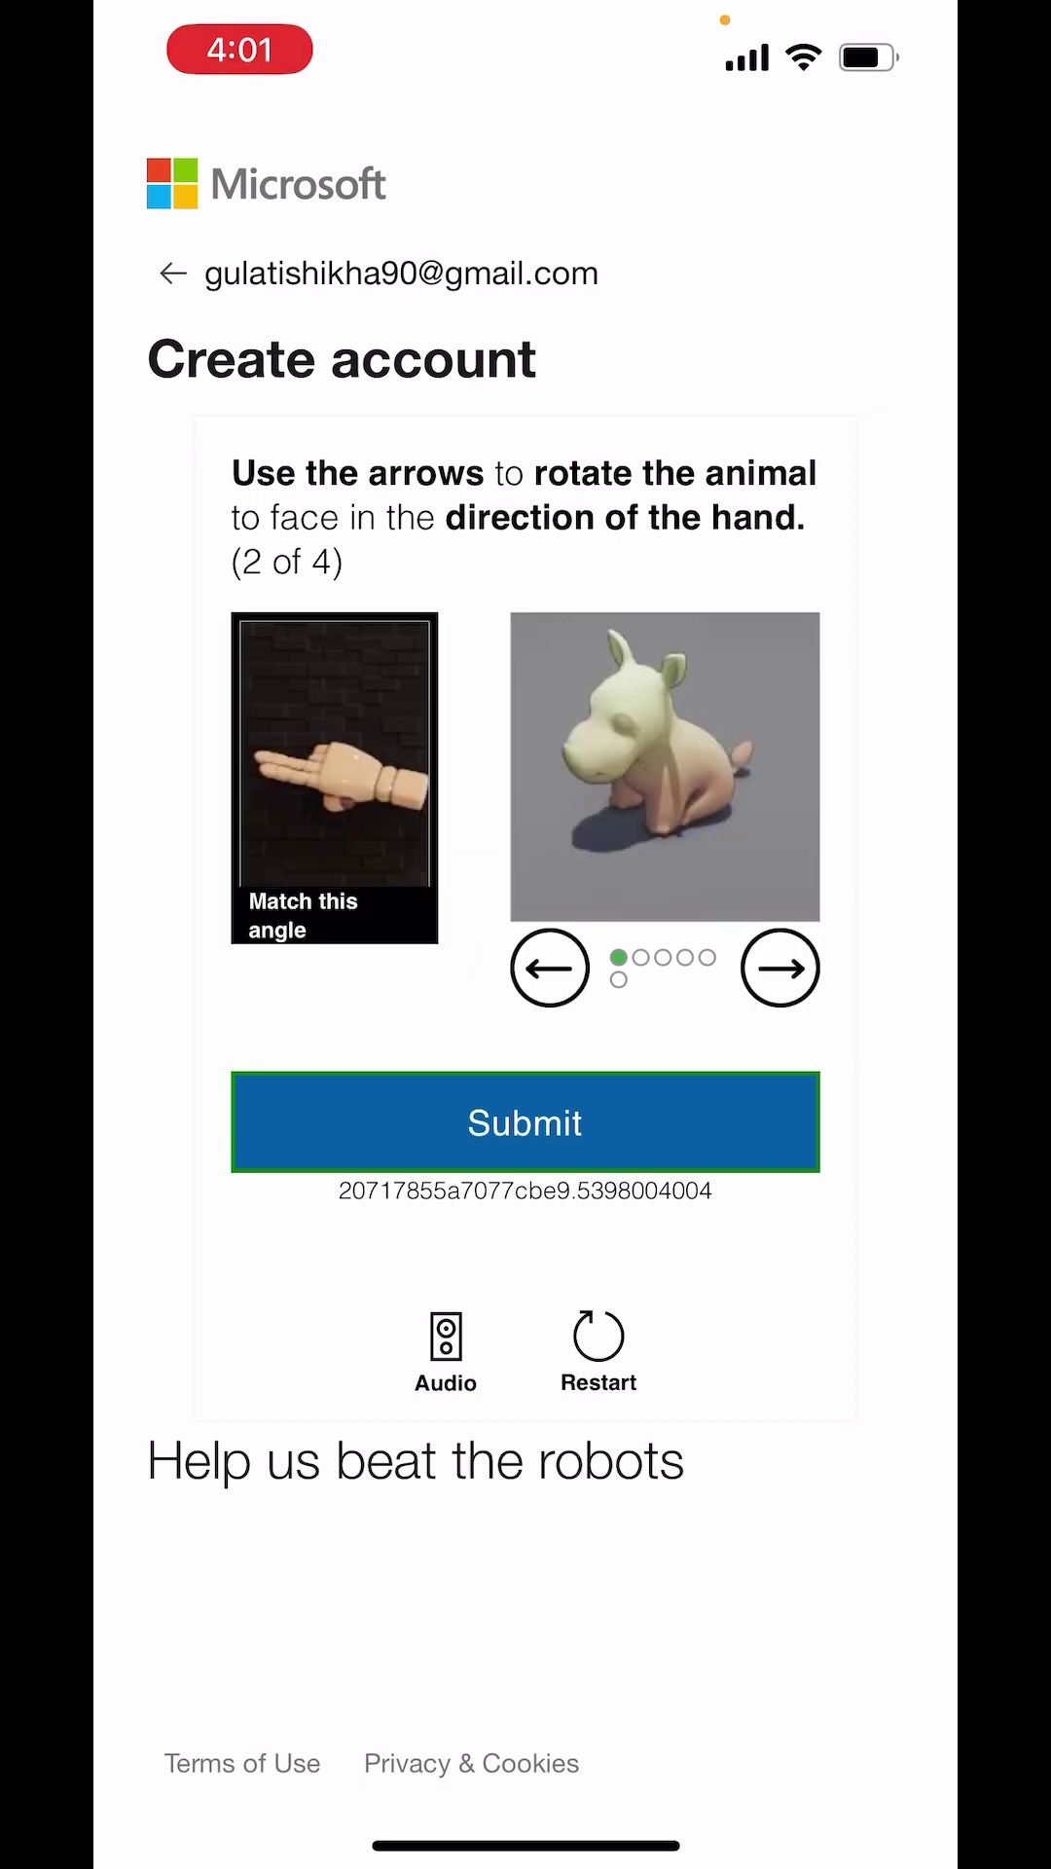
Solve the remaining three rotate-the-animal puzzles, submitting each answer
click(550, 968)
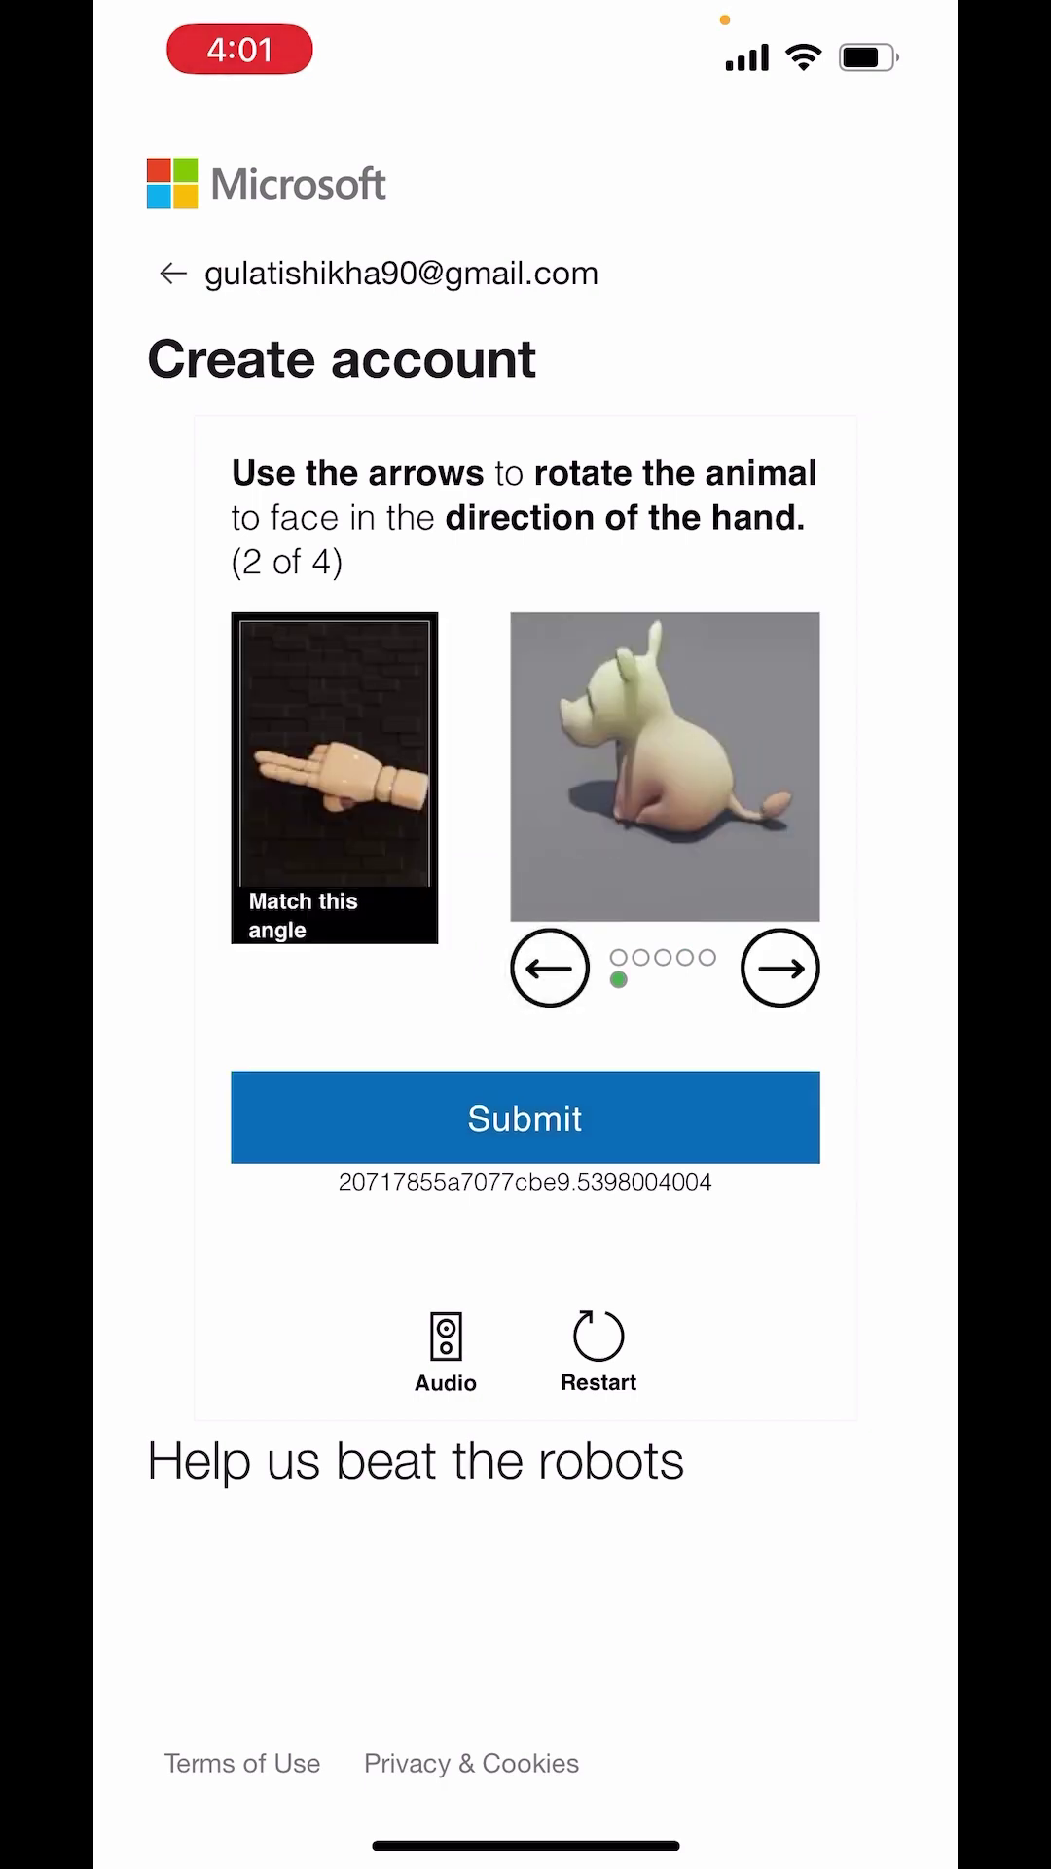
click(525, 1117)
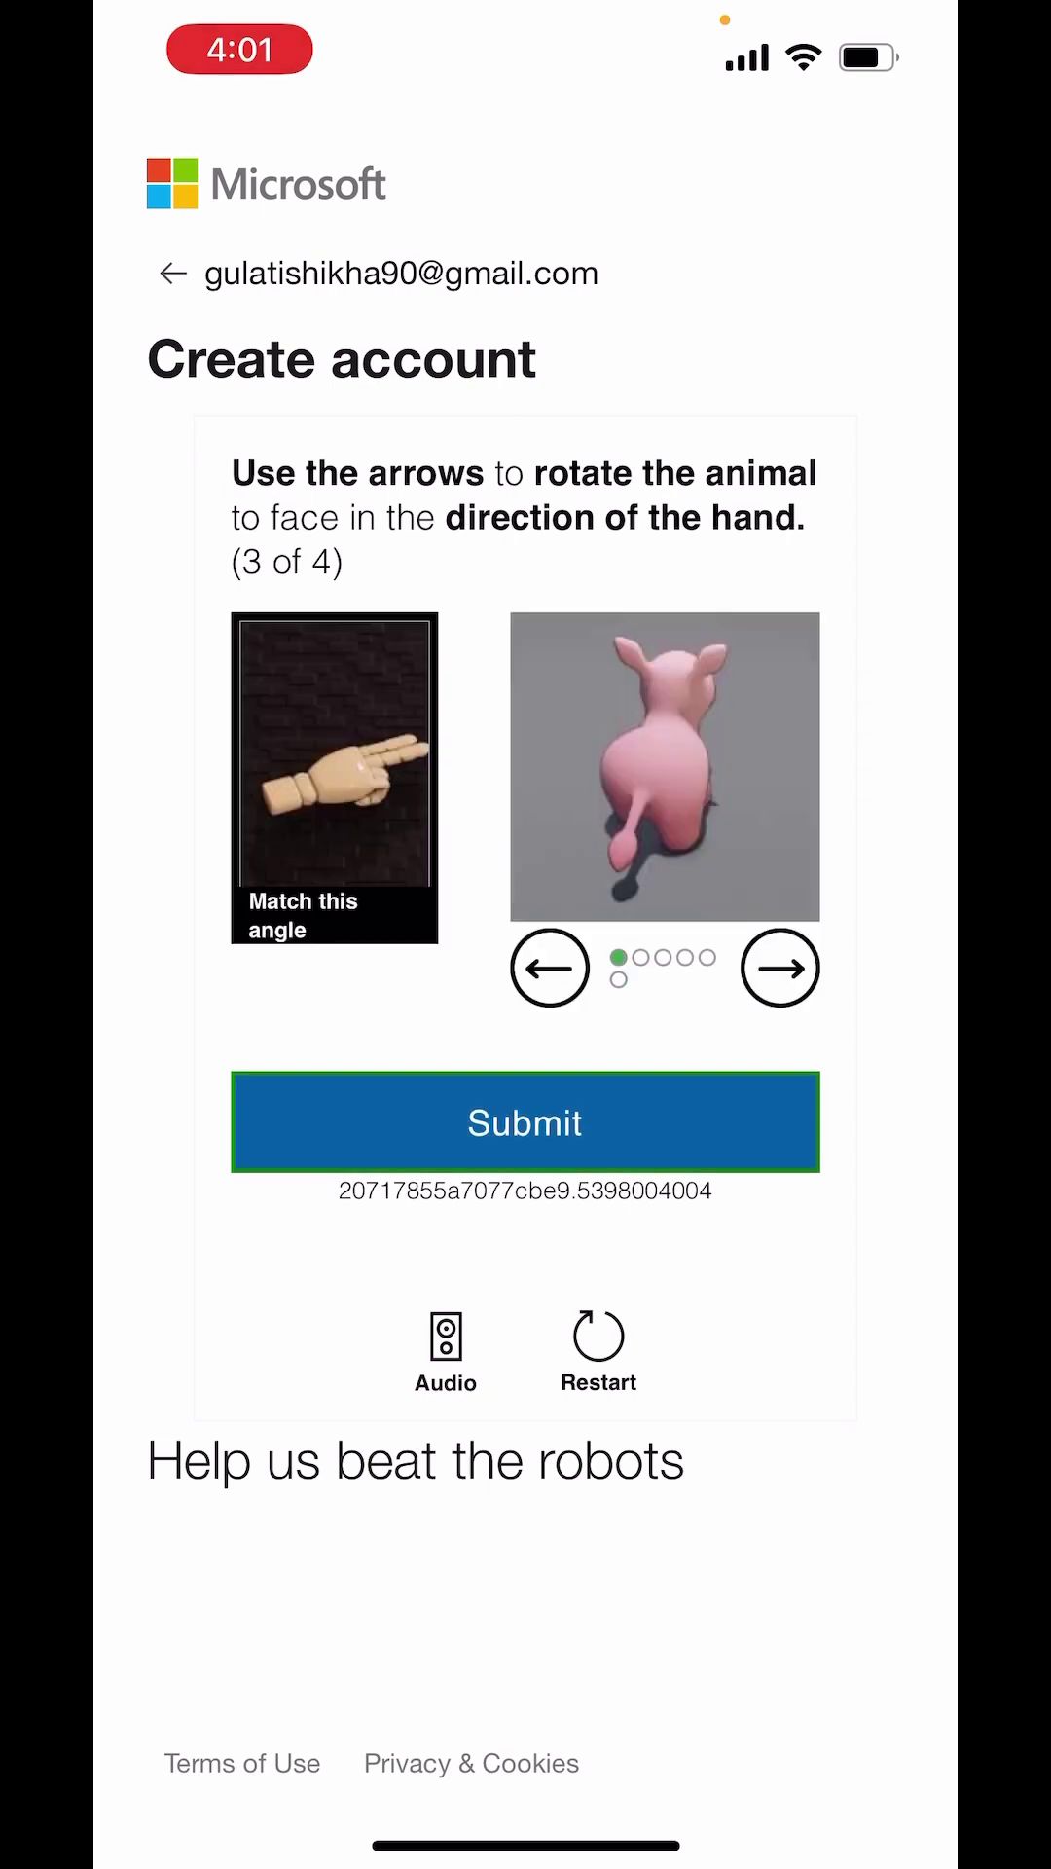
click(780, 968)
click(550, 967)
click(550, 968)
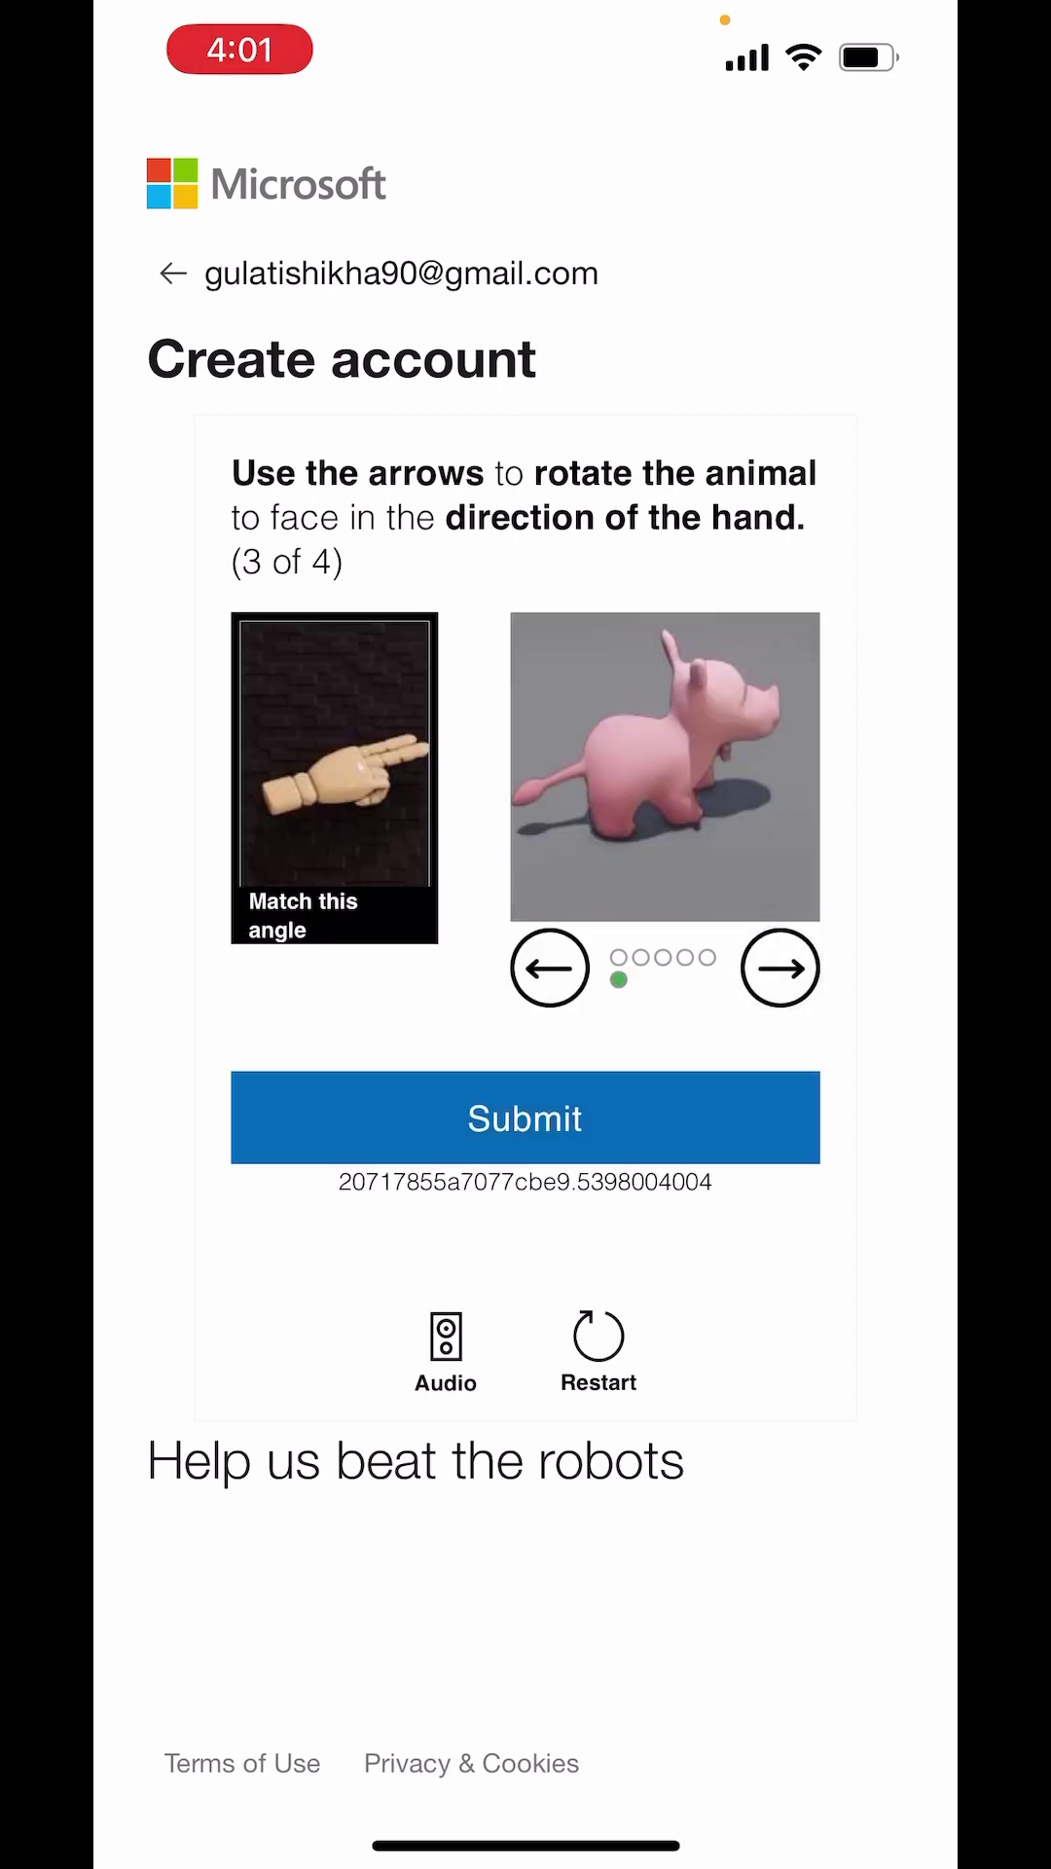
click(525, 1118)
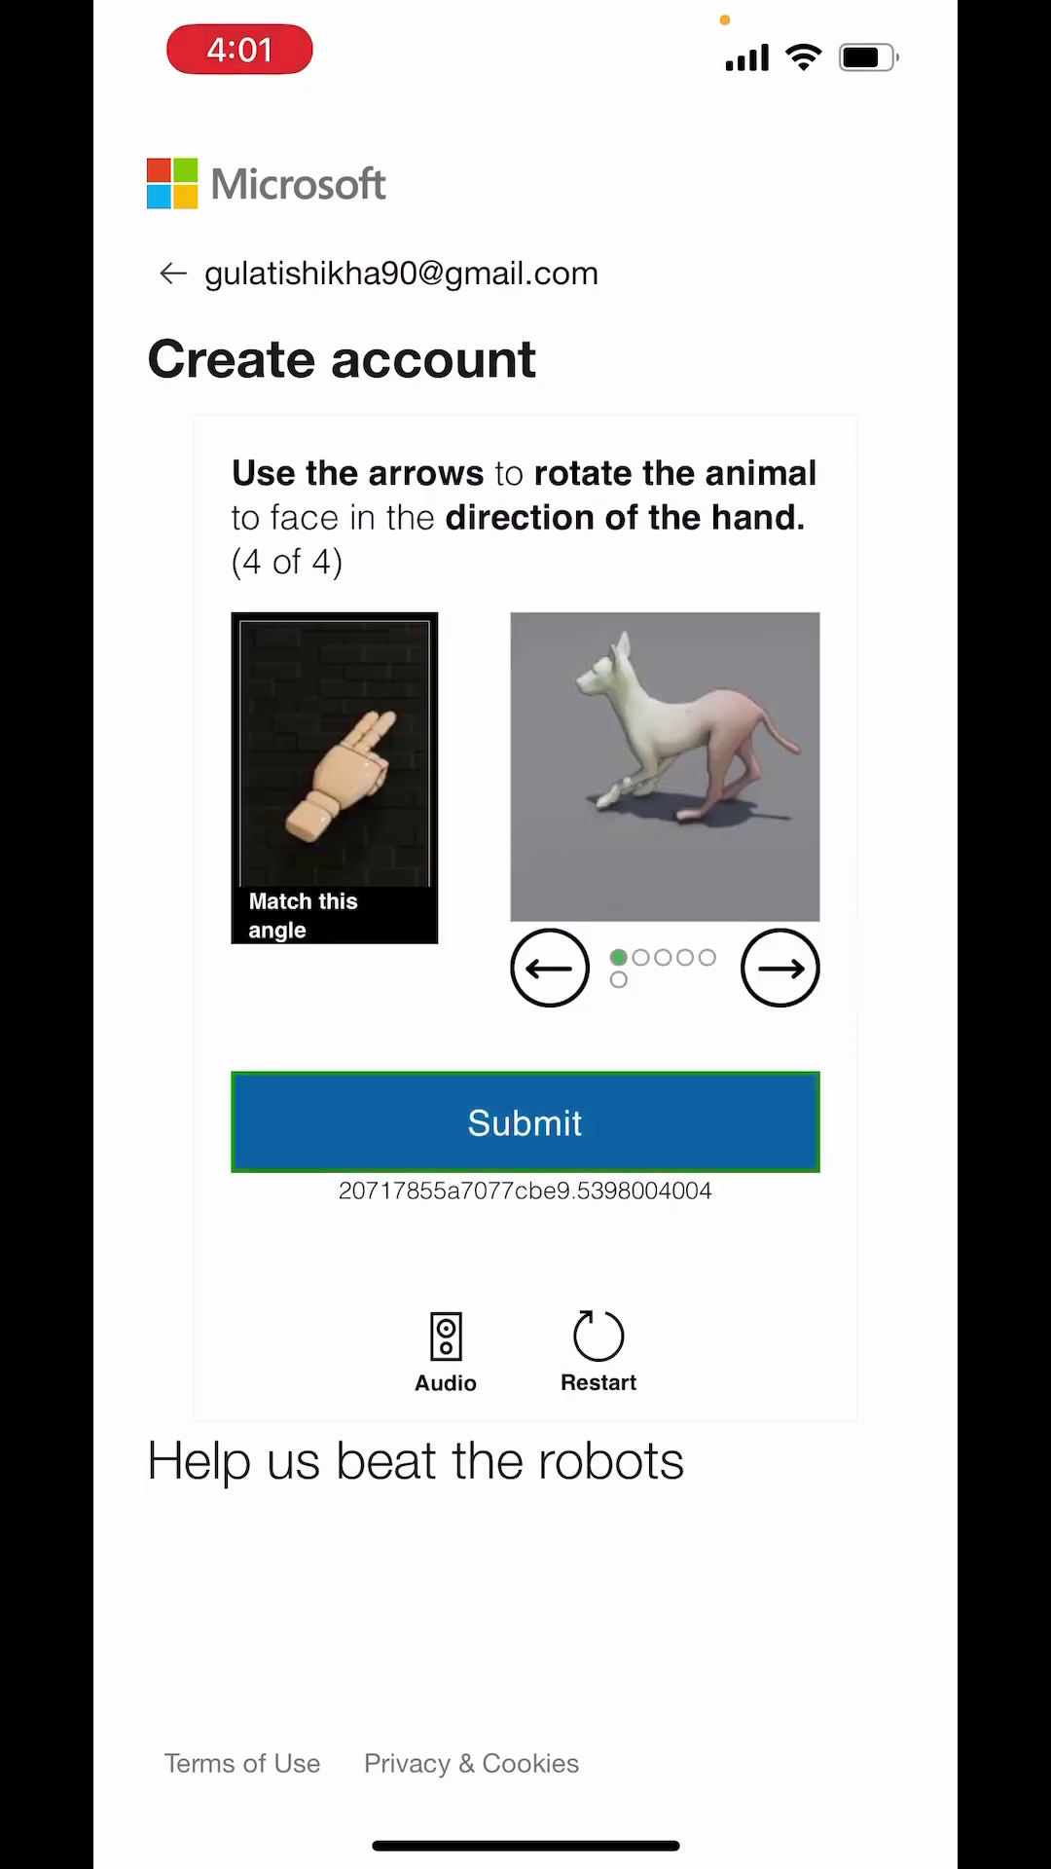
click(779, 967)
click(550, 968)
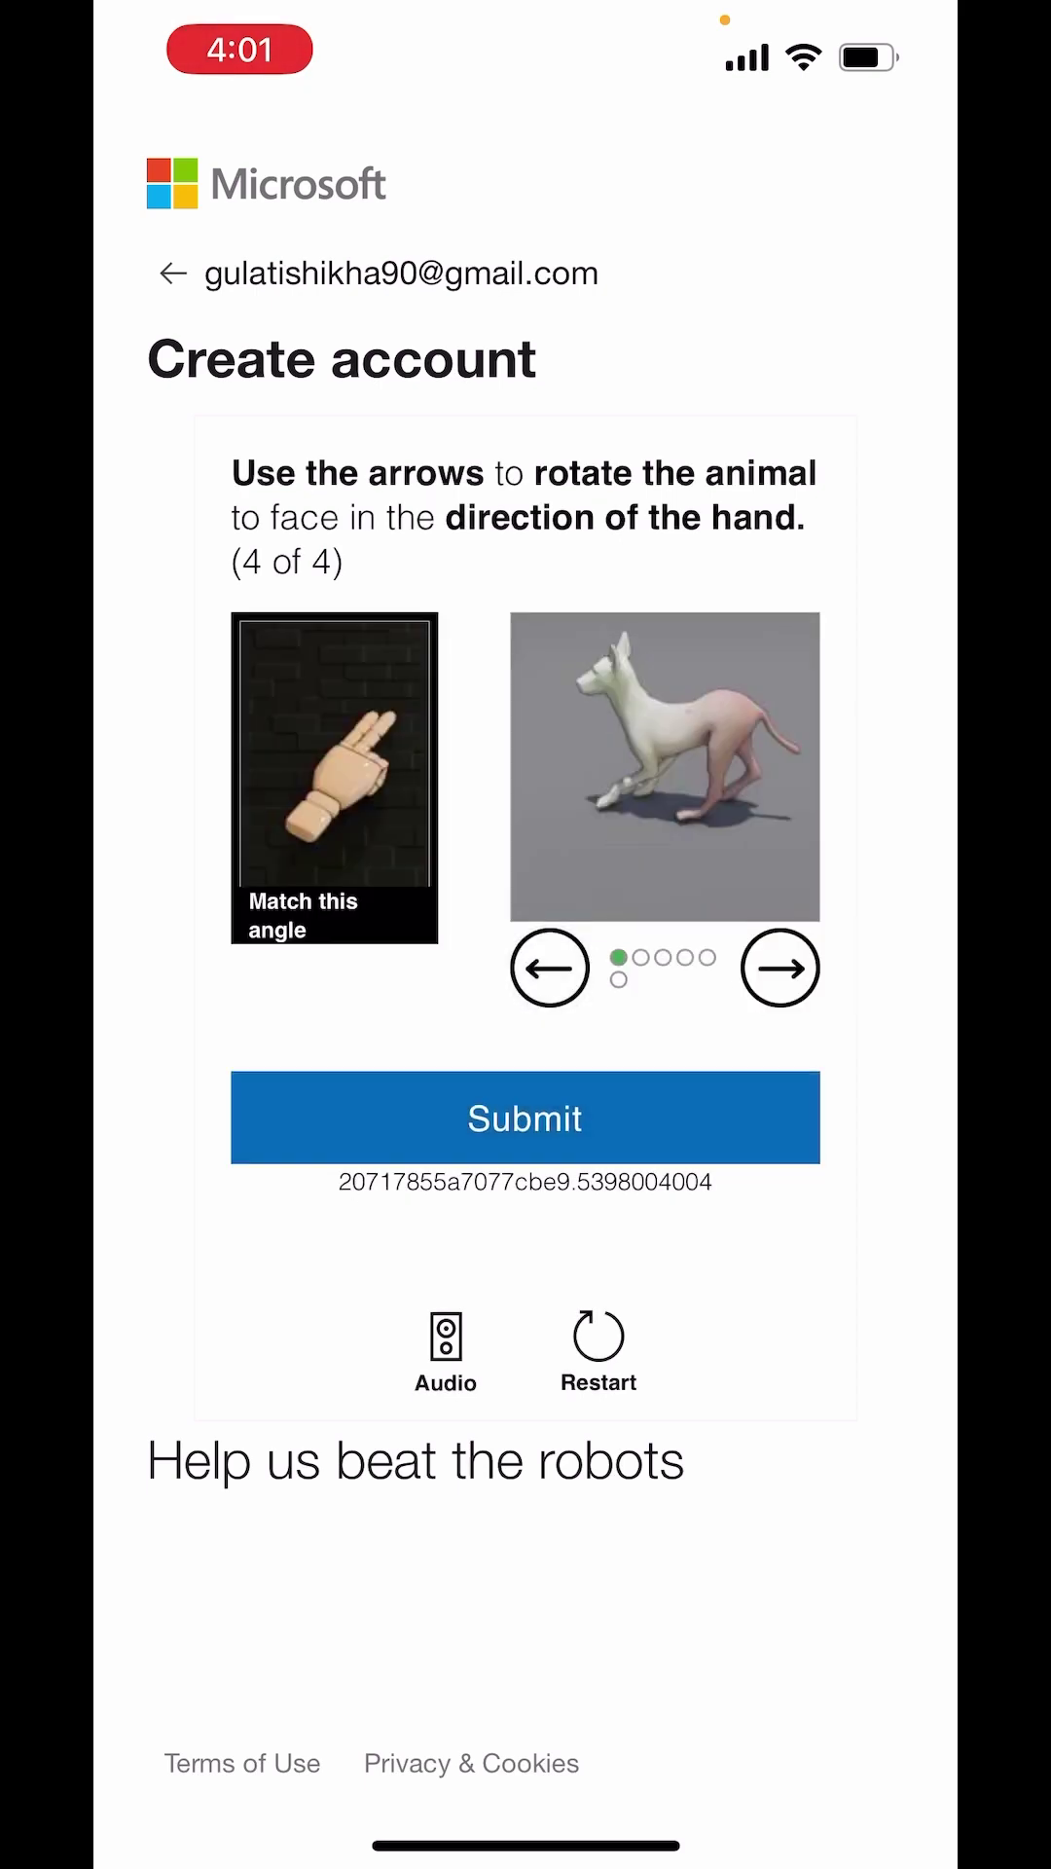
click(550, 968)
click(550, 967)
click(525, 1118)
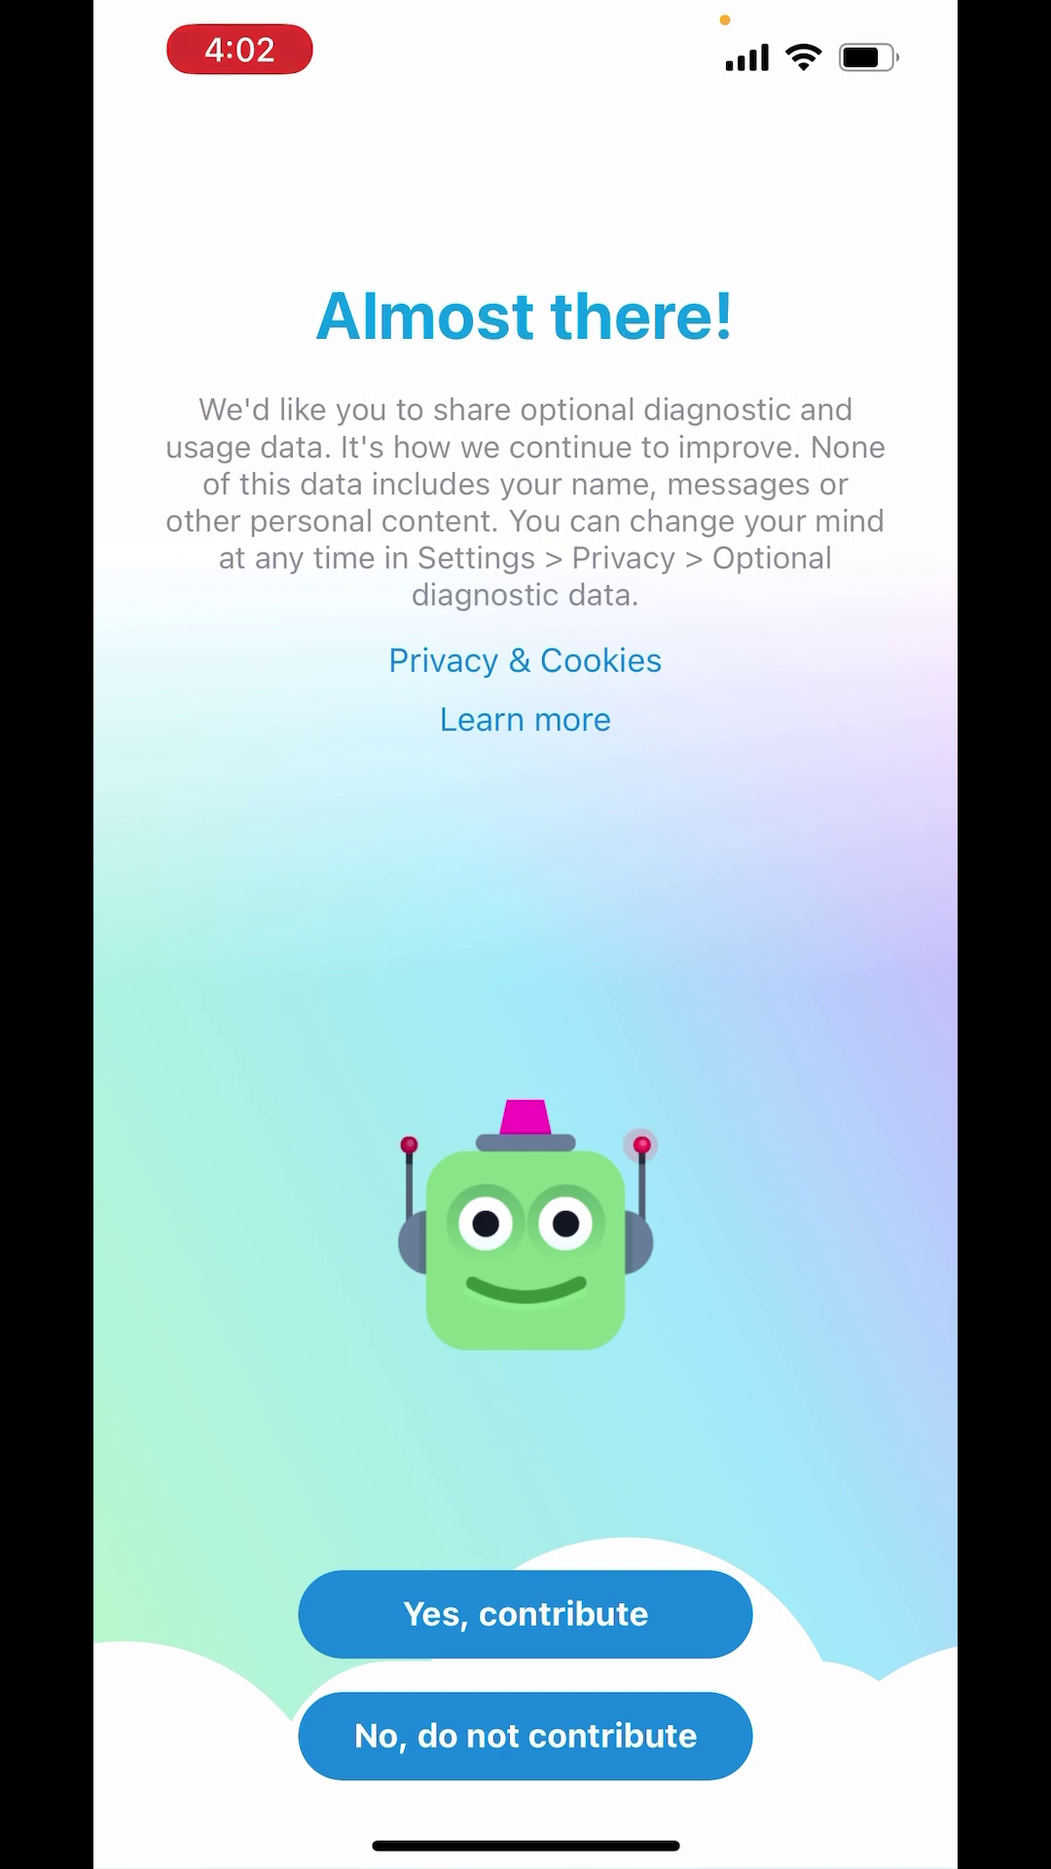
Choose 'Yes, contribute' on the Almost there! screen to share optional diagnostic data
click(526, 1614)
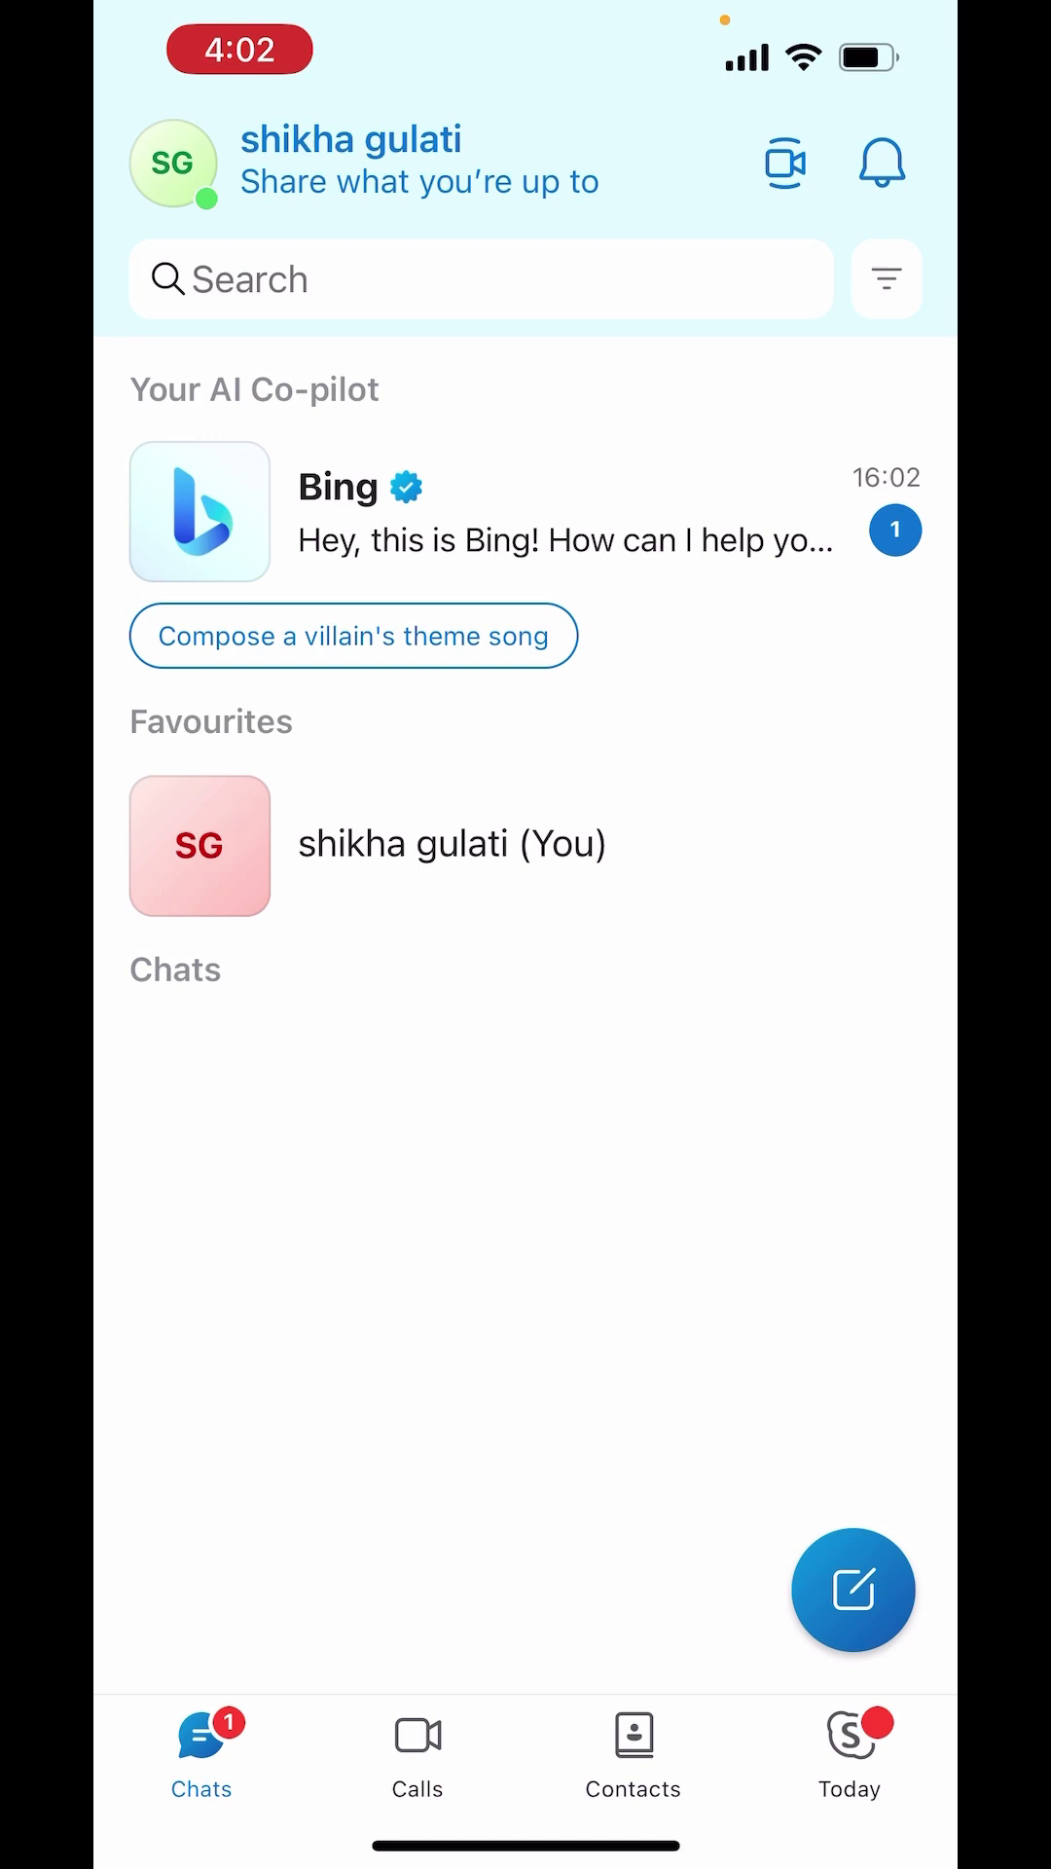
Browse the Contacts list and scroll the Today feed, then return to the iPhone home screen
click(633, 1753)
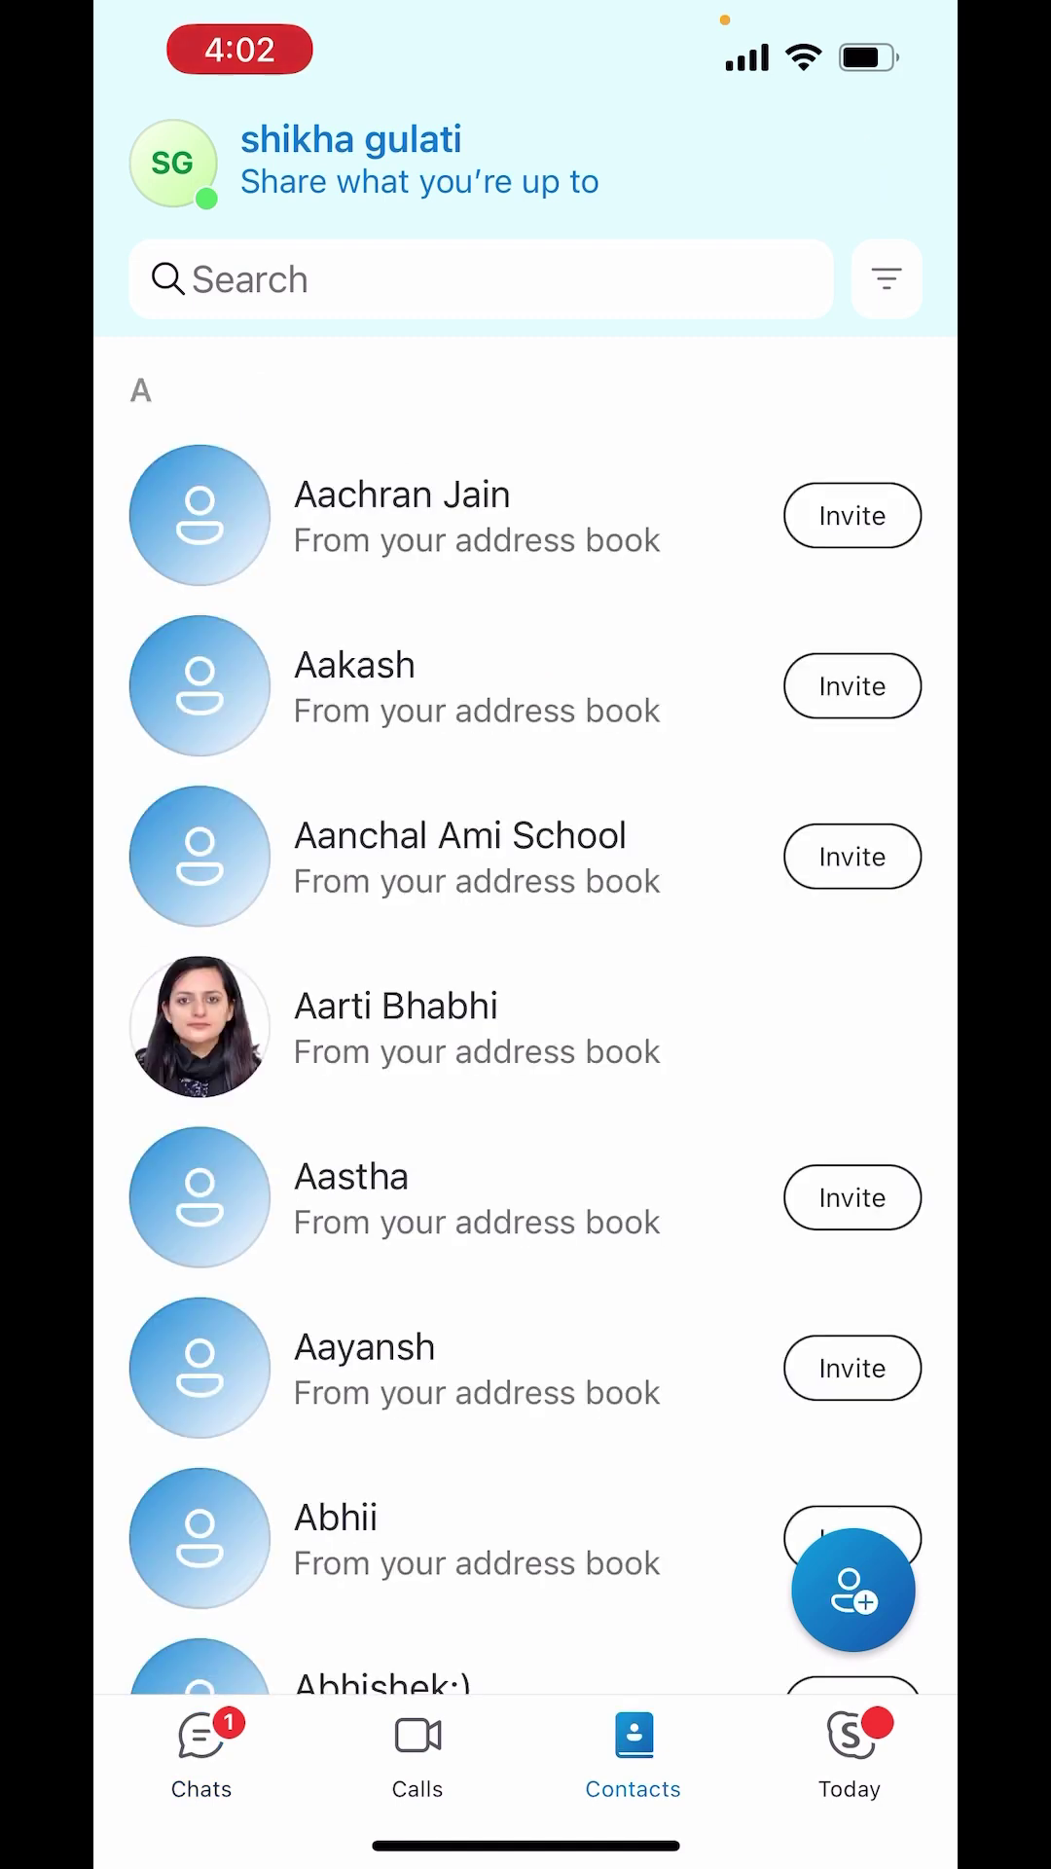
click(849, 1752)
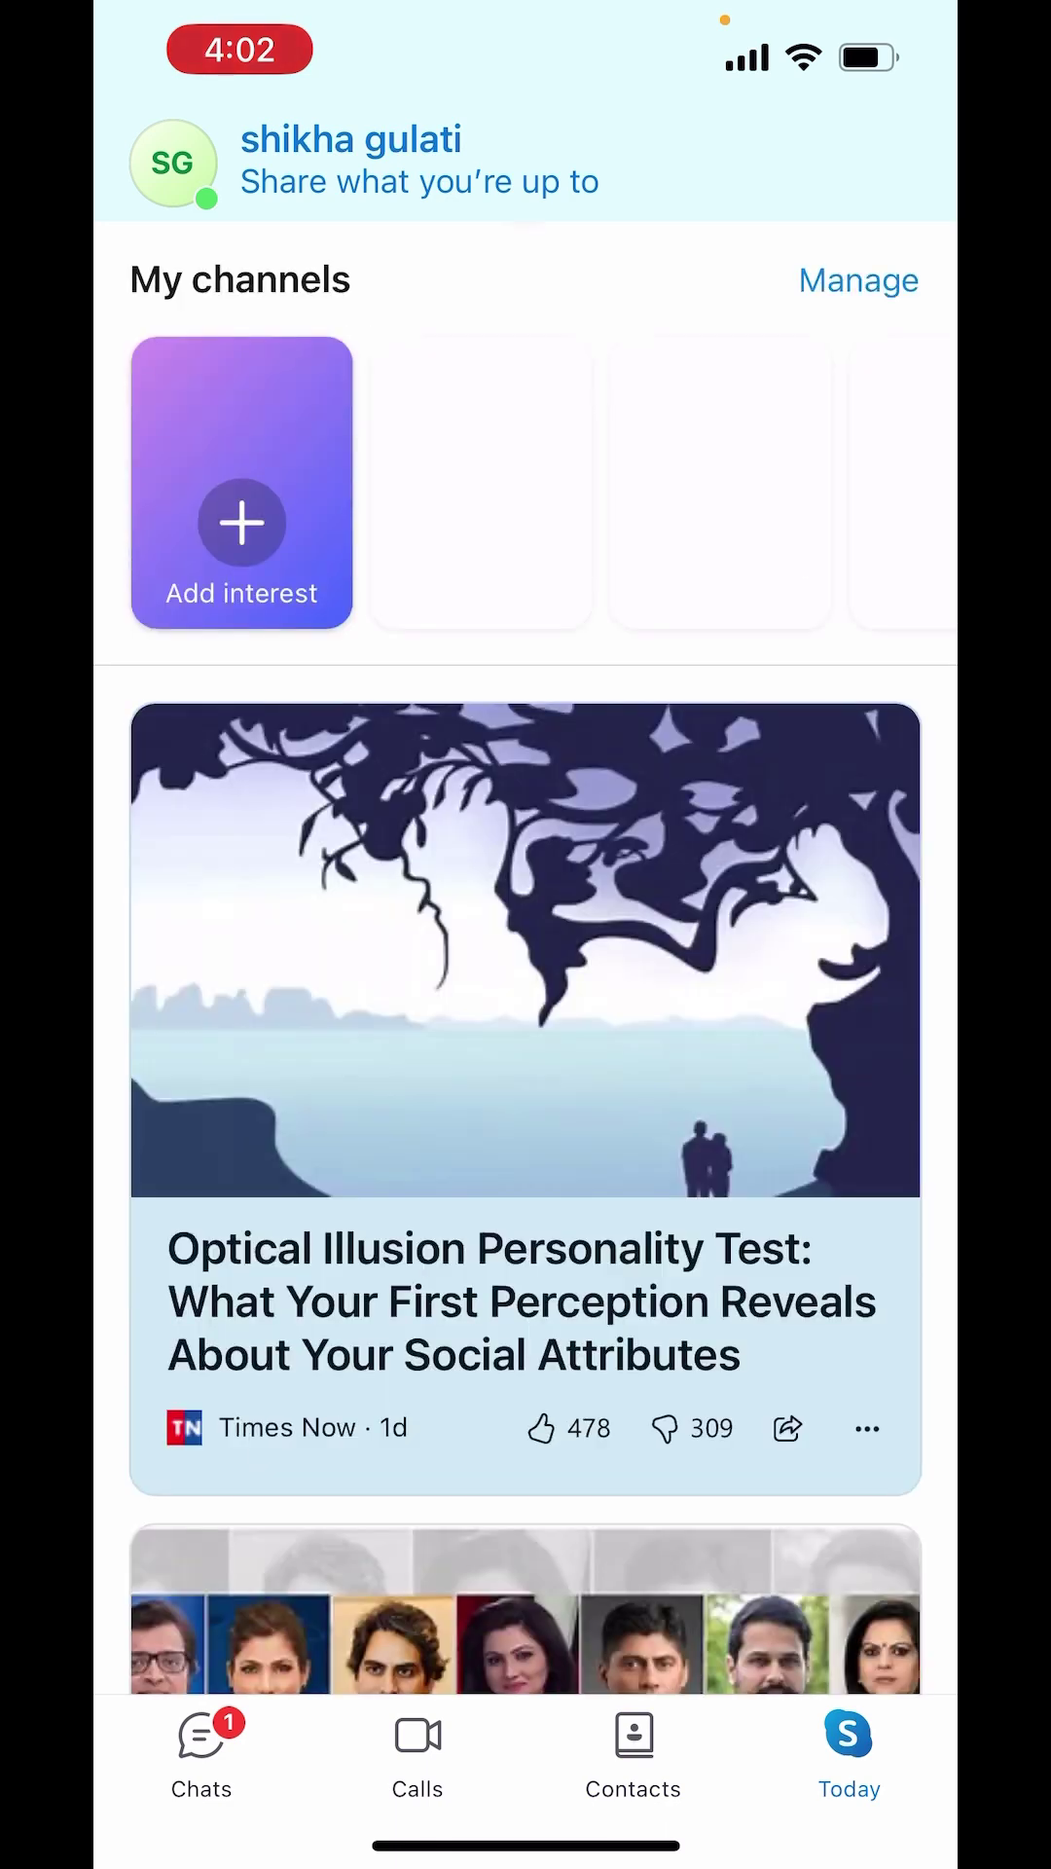
scroll(526, 973, down, 10)
scroll(526, 973, down, 10)
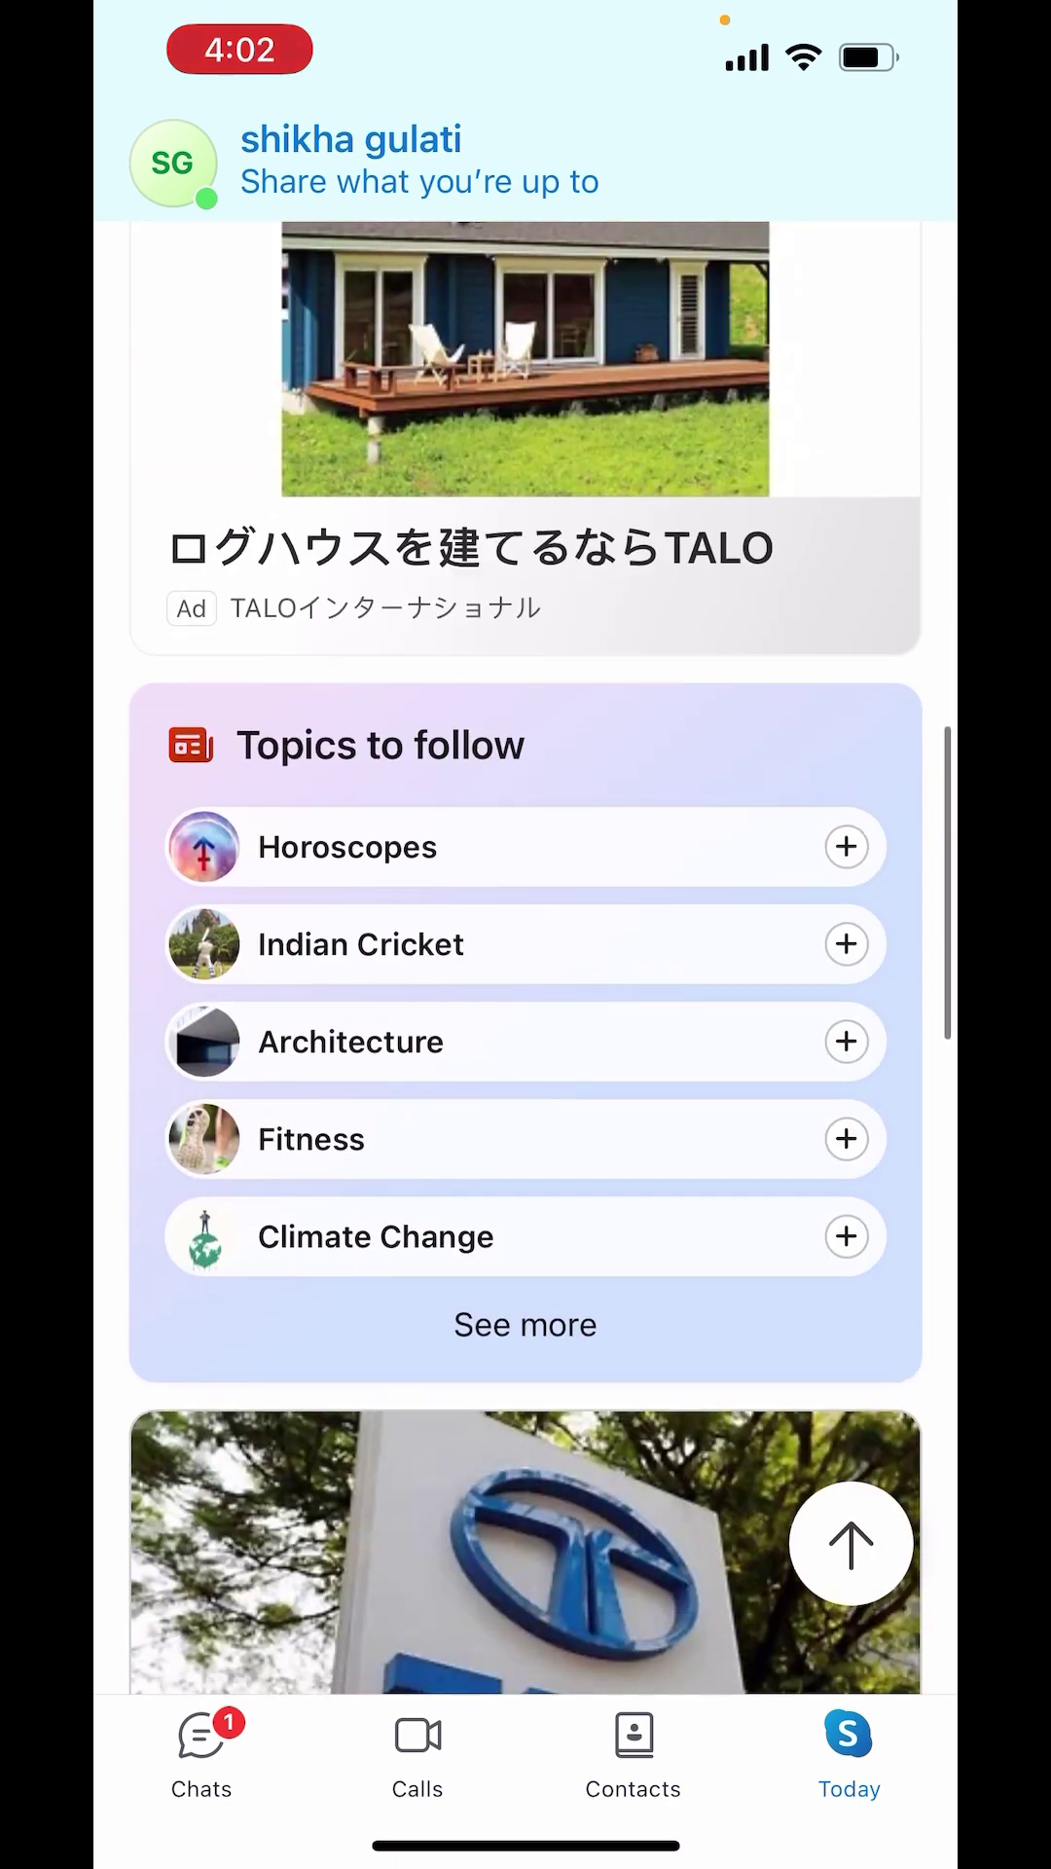
scroll(526, 973, up, 15)
drag(526, 1845, 526, 1168)
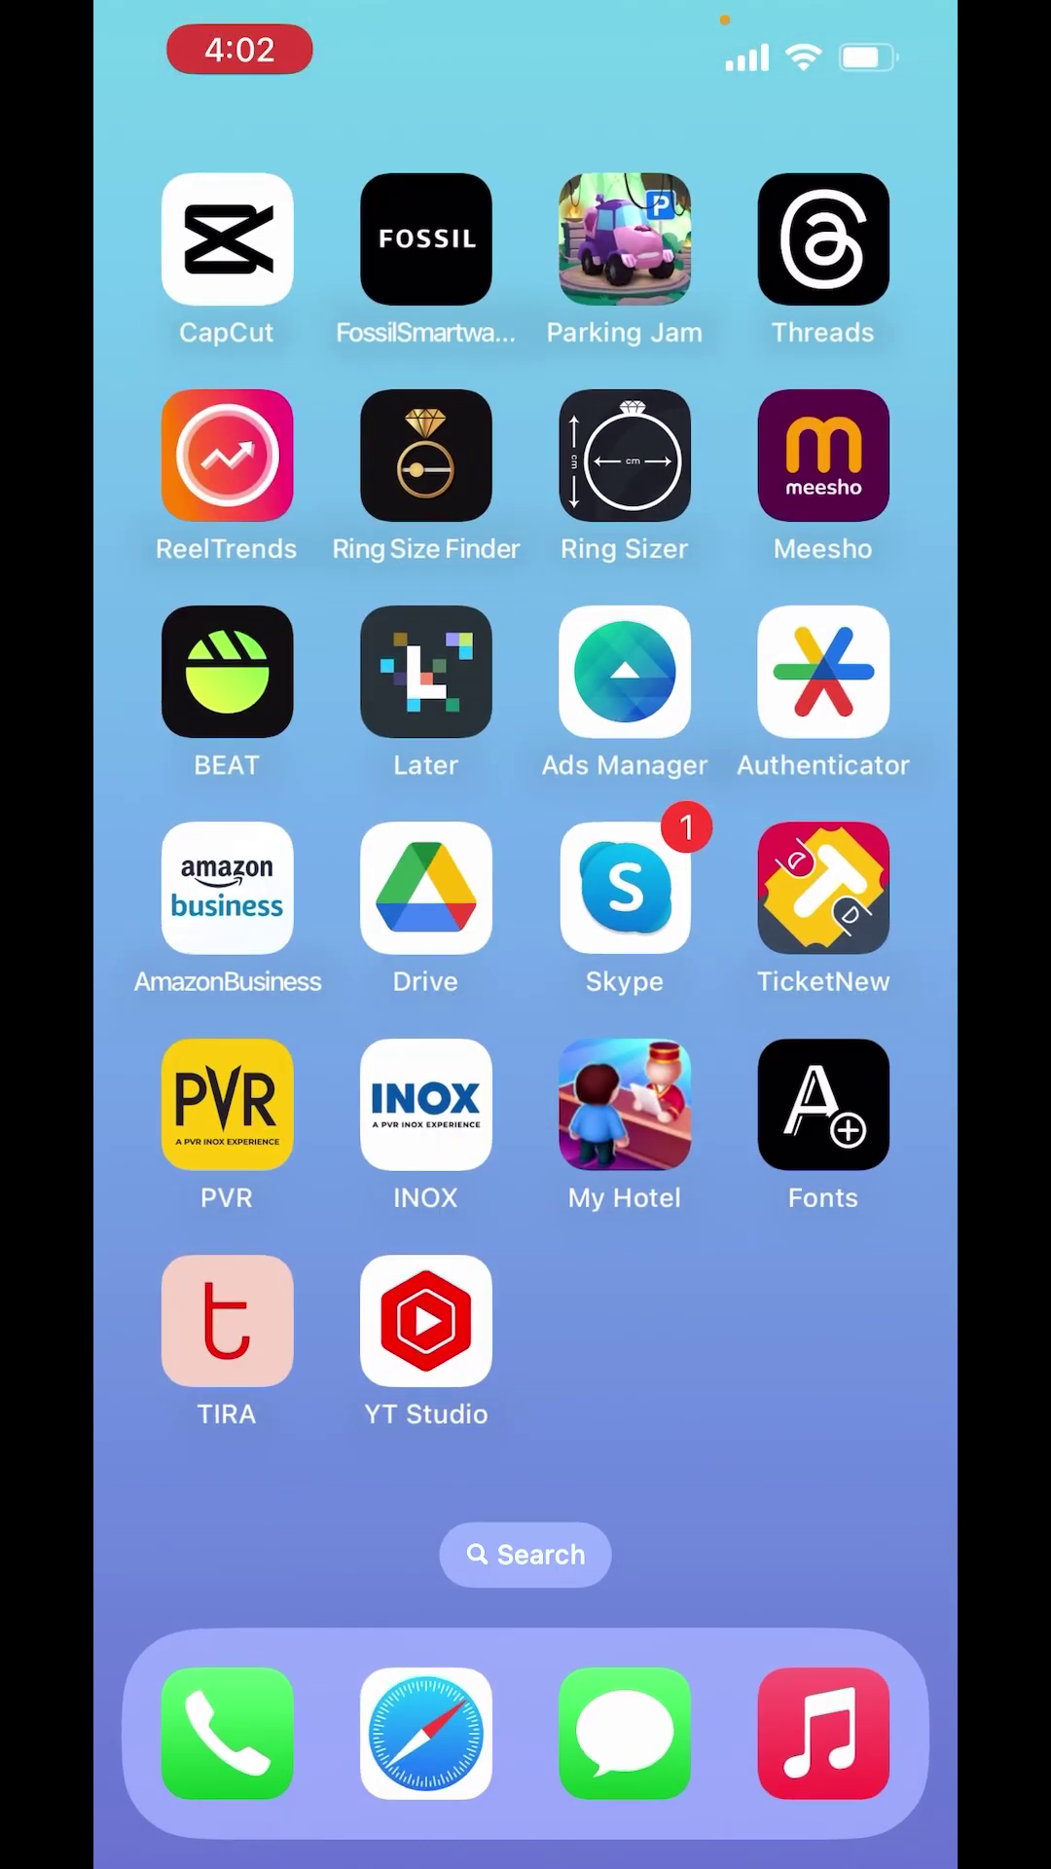